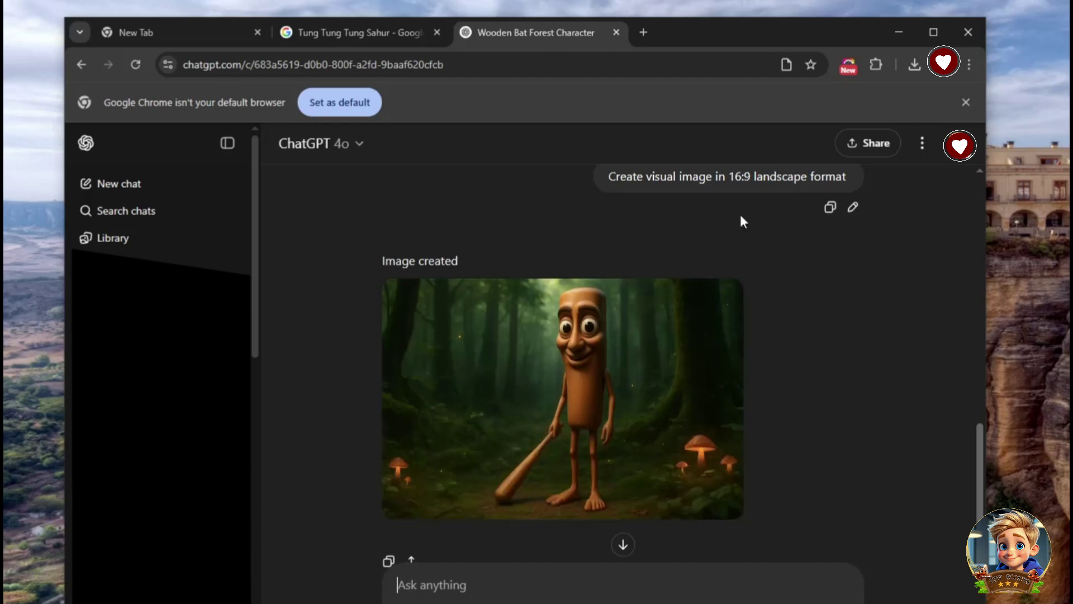
Attach the Cappuccino Assassino and Ballerina Cappuccina images and write a prompt for a visual image of both on a flower-covered hill with a beach view
mouse_move(682, 455)
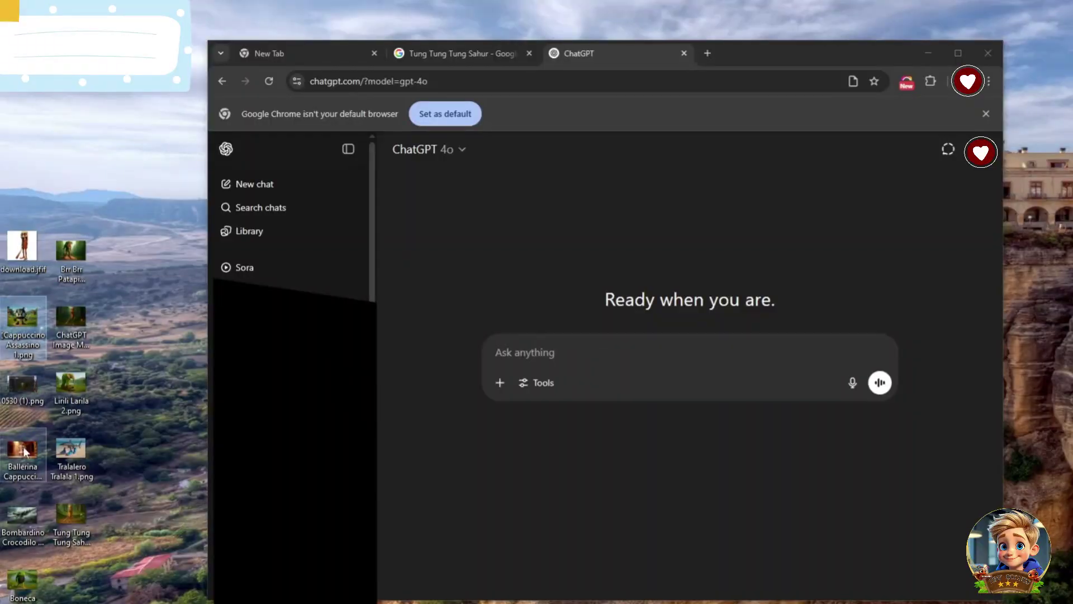
click(20, 455)
drag(31, 335, 615, 358)
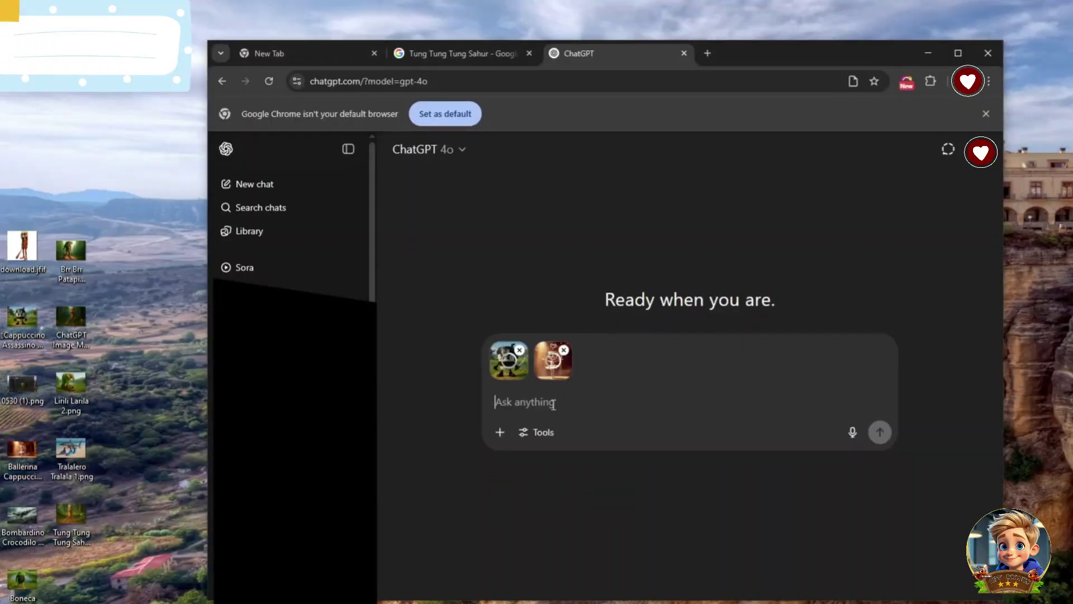
text(Create a detailed prompt of these two characters standing on a hill with a view of the beach, surrounded by flowers)
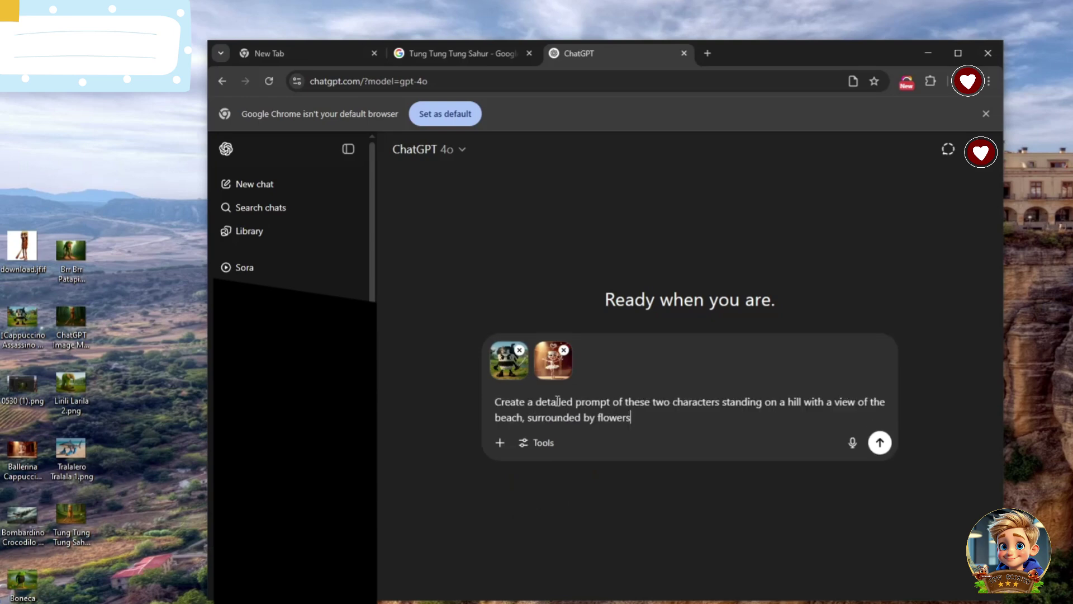
text(visual Image)
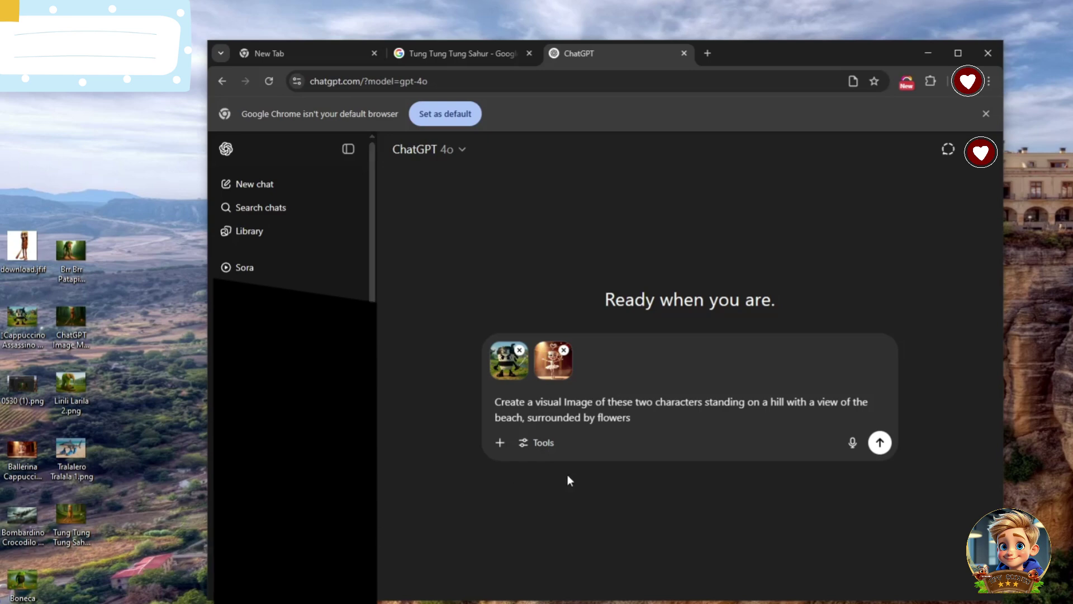
Add "16:9 landscape format." to the end of the prompt and submit it
text(. 16)
key(BackSpace)
text(9)
text(9)
key(BackSpace)
key(BackSpace)
text(6:9 landscape format.)
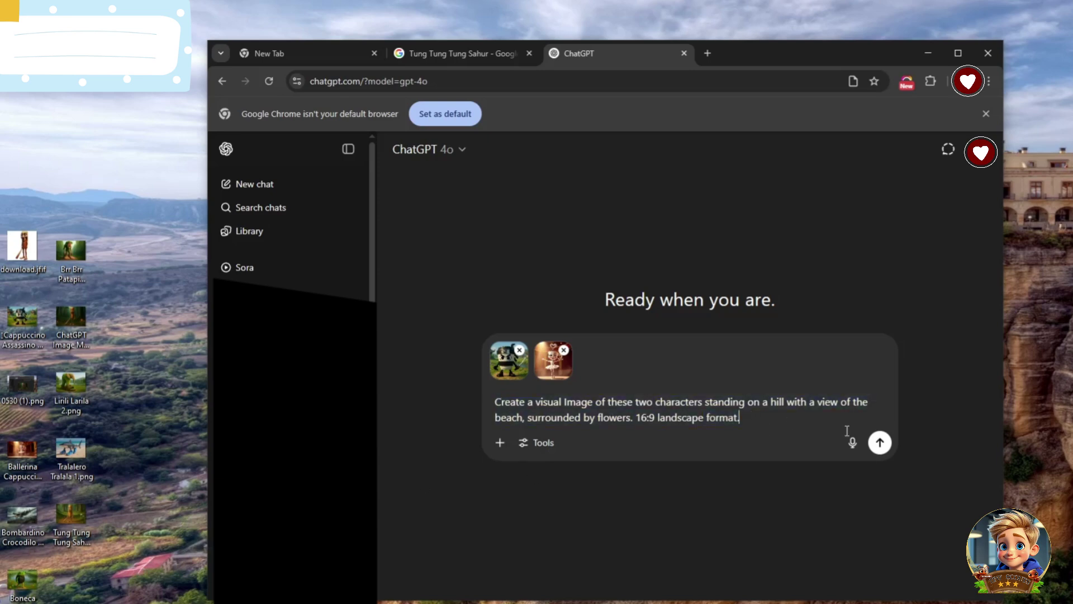
click(880, 444)
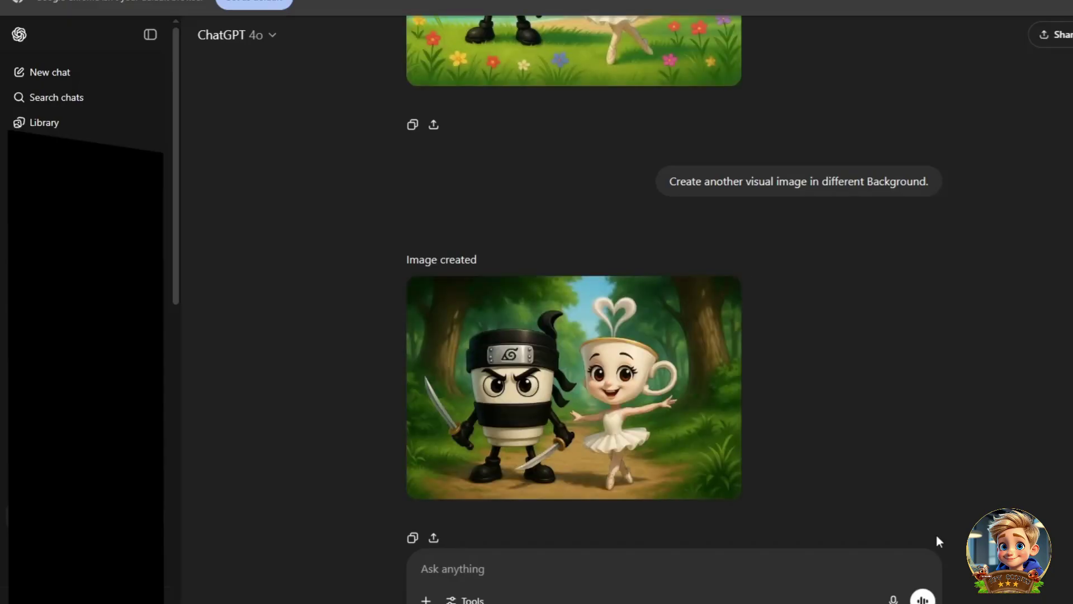
Request a version with a beach background and one of a picnic in the park with a table full of food and no knife
text(Change the background is in the beach. Change the color)
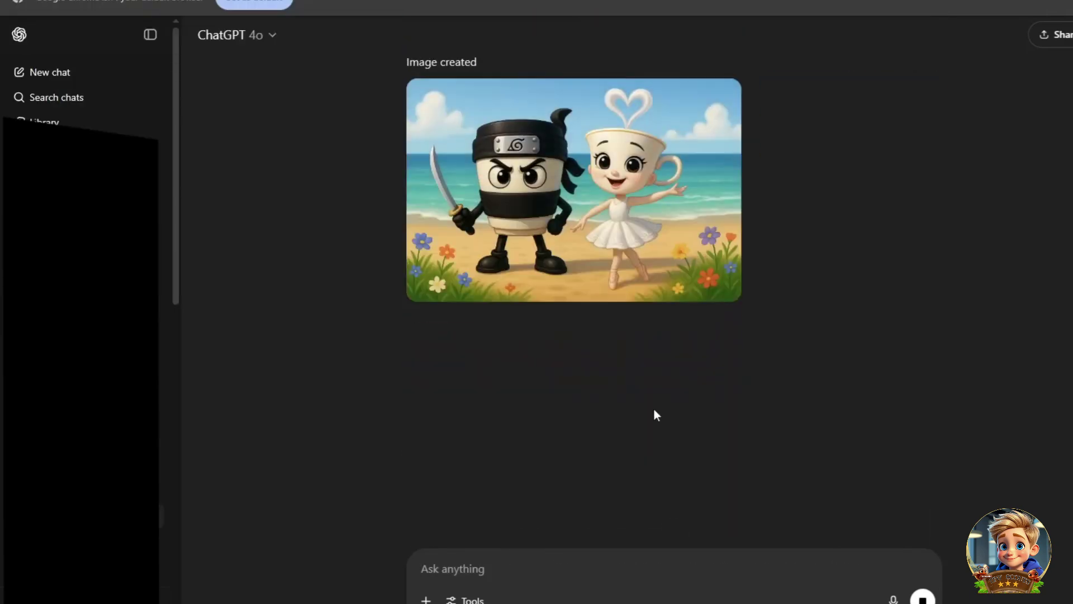
text(Create image that they are having picnic in the park. With table full of food. Remove the knife. Change the color of the dress)
key(Return)
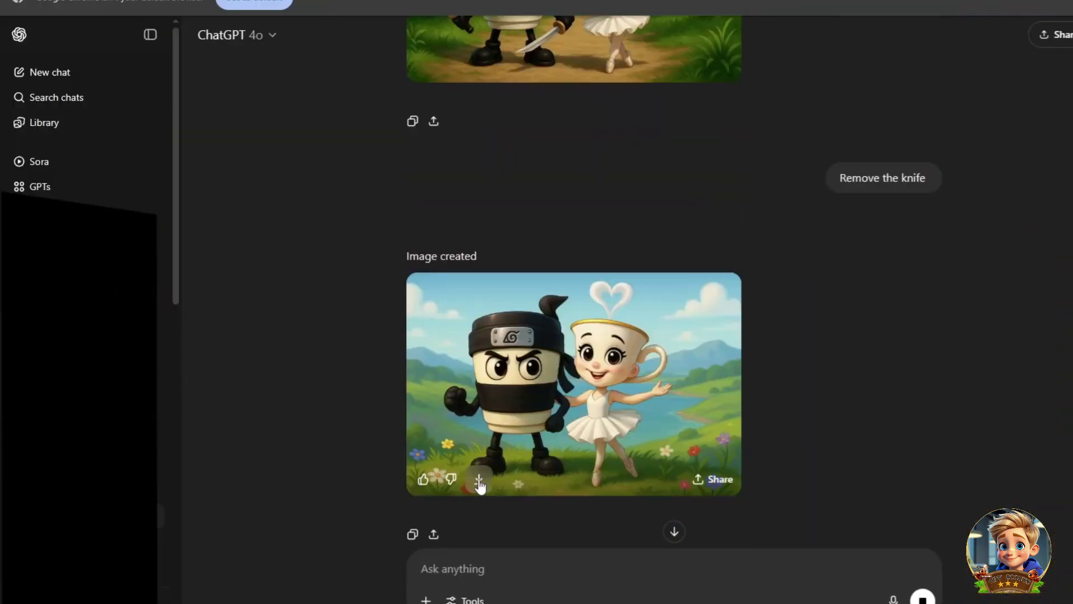
Download the image with the knife removed, creating a new Desktop folder named "Screenshots" while saving
click(479, 479)
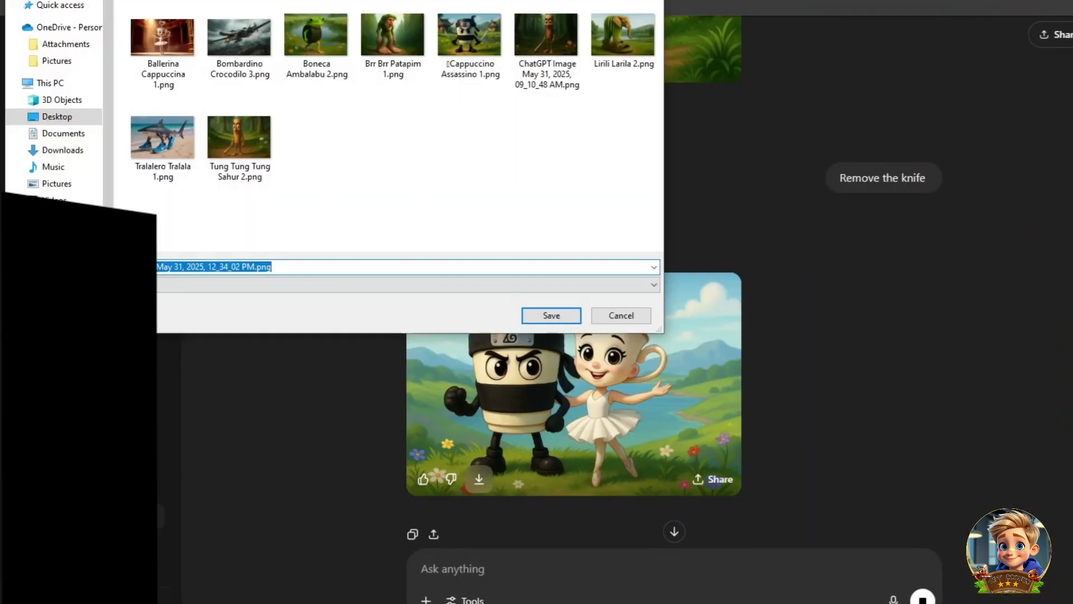
key(ctrl+shift+n)
text(Sc)
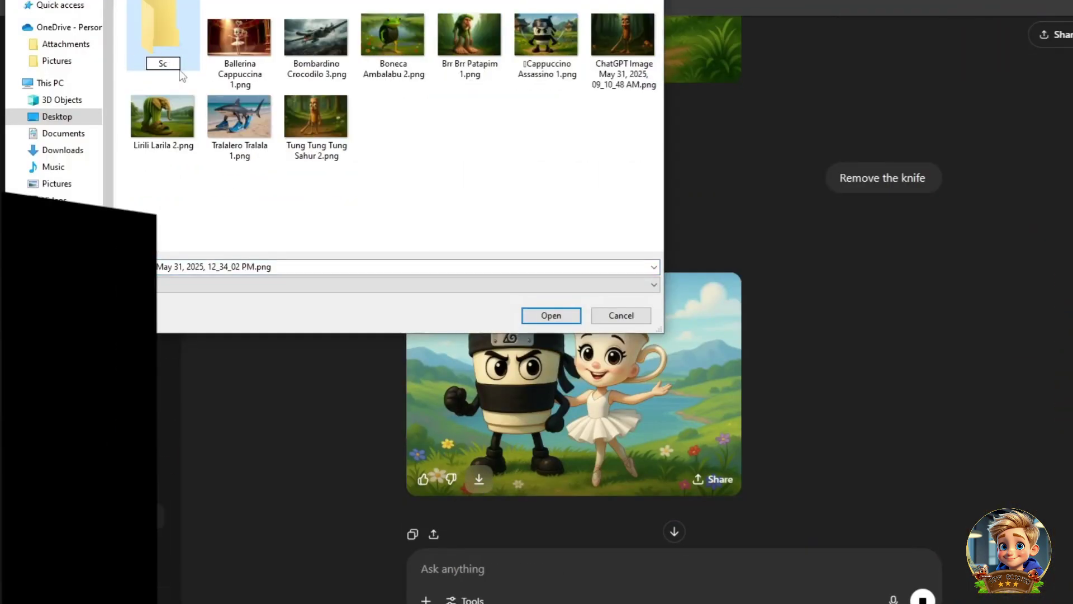
text(reenshots)
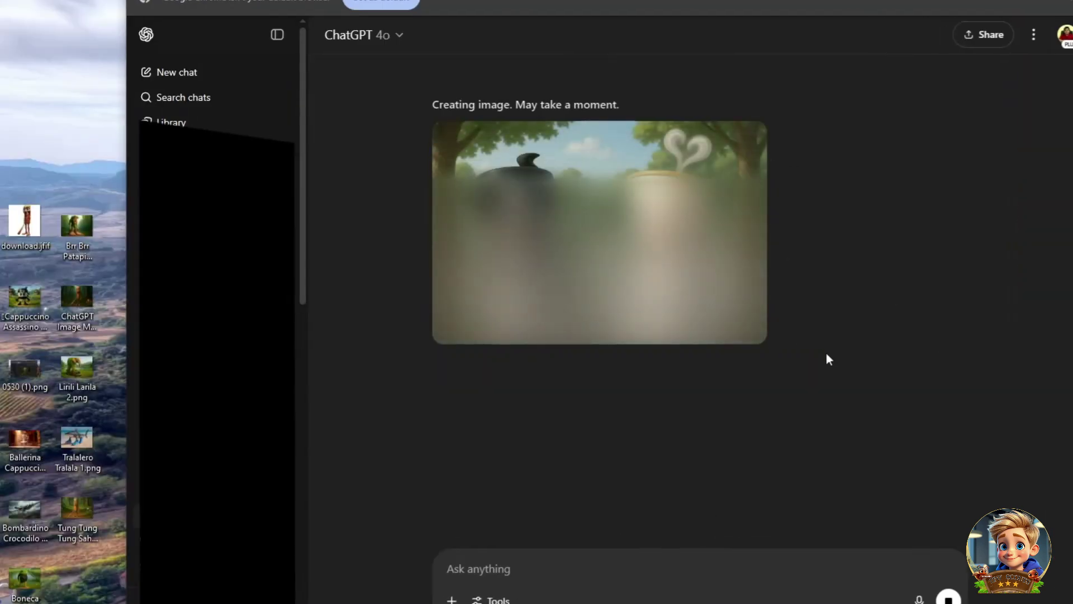
Request visual images of the attached ballerina and wooden characters riding in a yacht in the middle of the ocean, in 16:9 landscape format
text(of this characters. They are iding n a Yath)
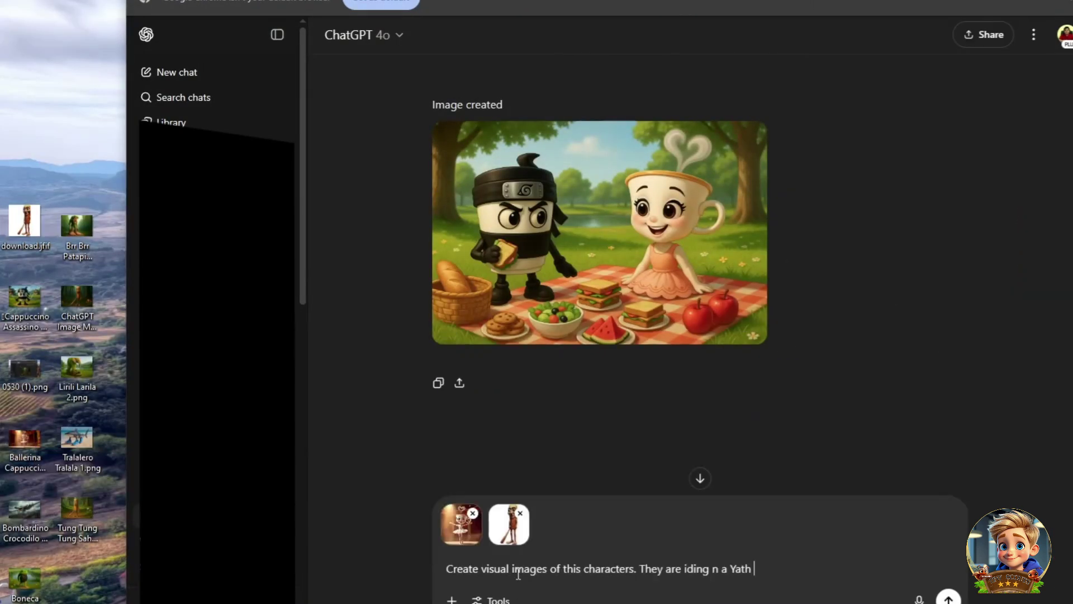
click(685, 569)
text(r)
key(End)
text(in the middle of the ocean 16"9 landscape format.)
key(Return)
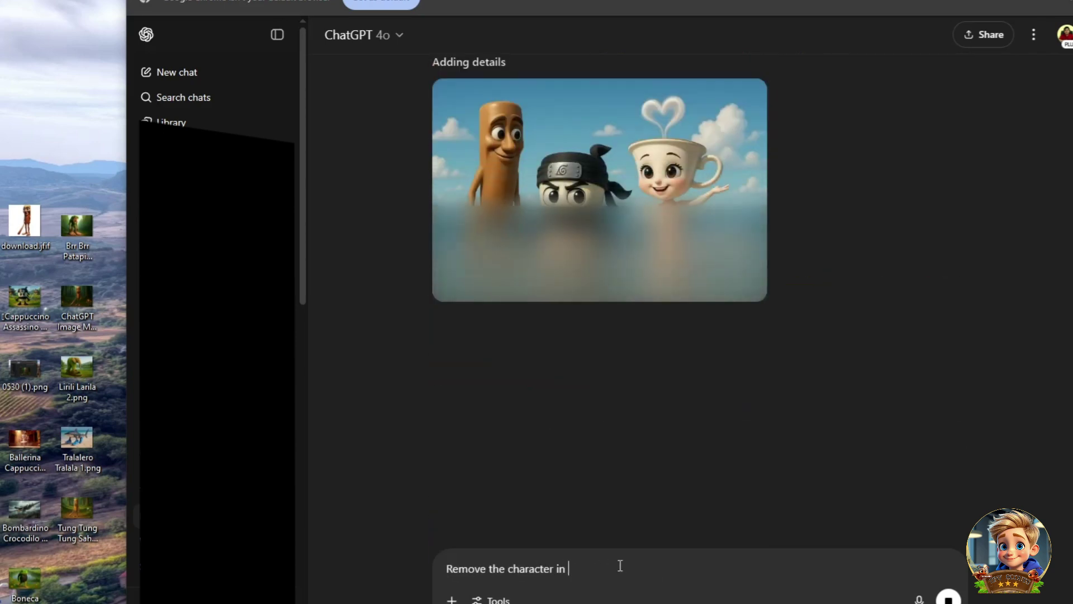
Ask for the cup character in the middle of the yacht image to be removed
text(the middle.)
key(Return)
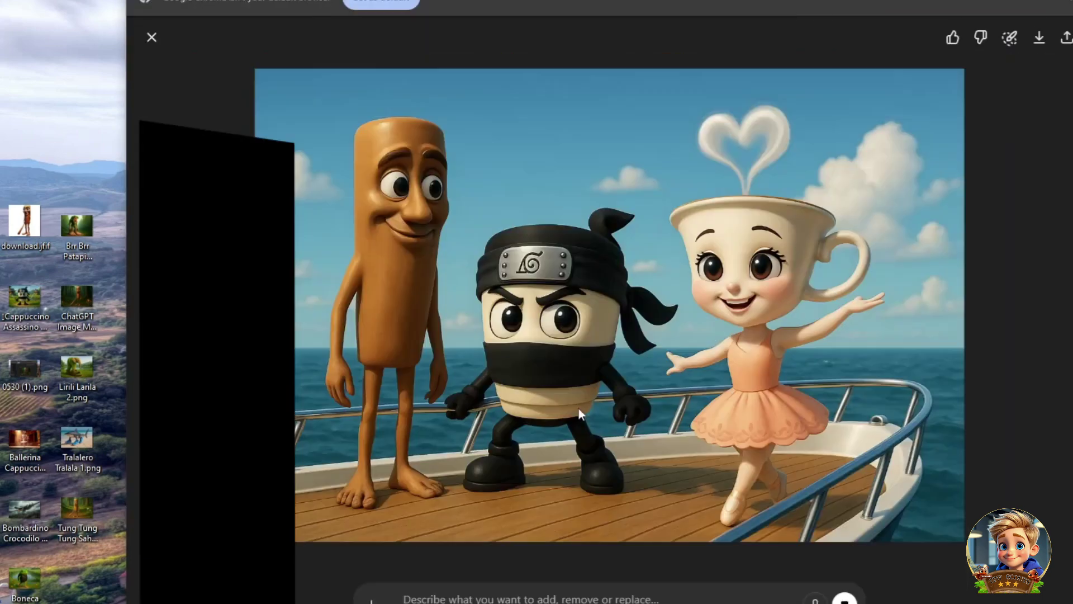
text(Remove the cup)
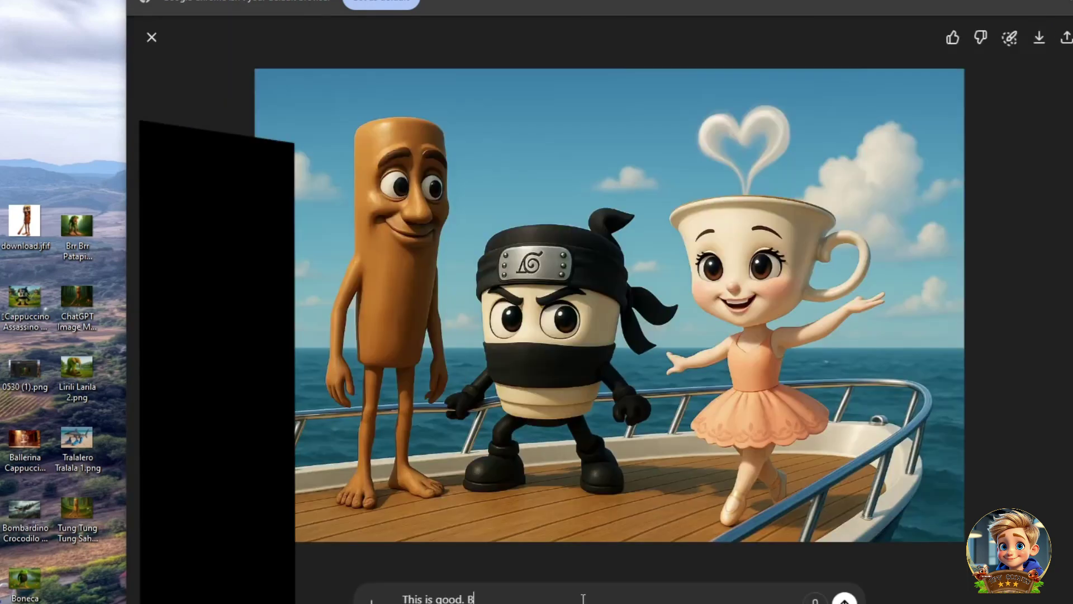
Download the three-character yacht image and submit an edit request on it to remove the character that has black color
text(ut a want to remove the character)
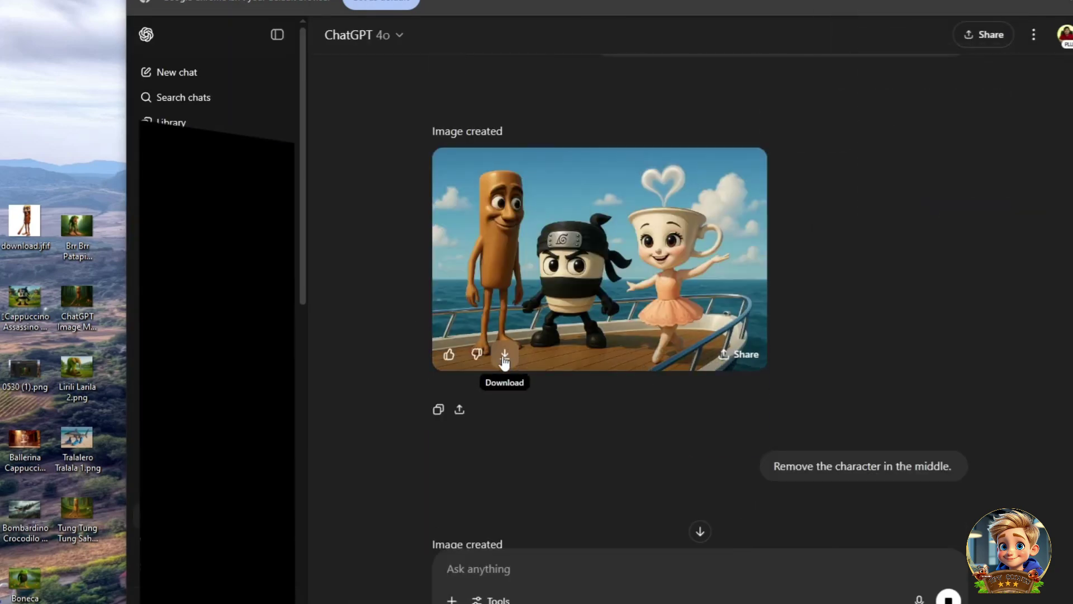
click(505, 354)
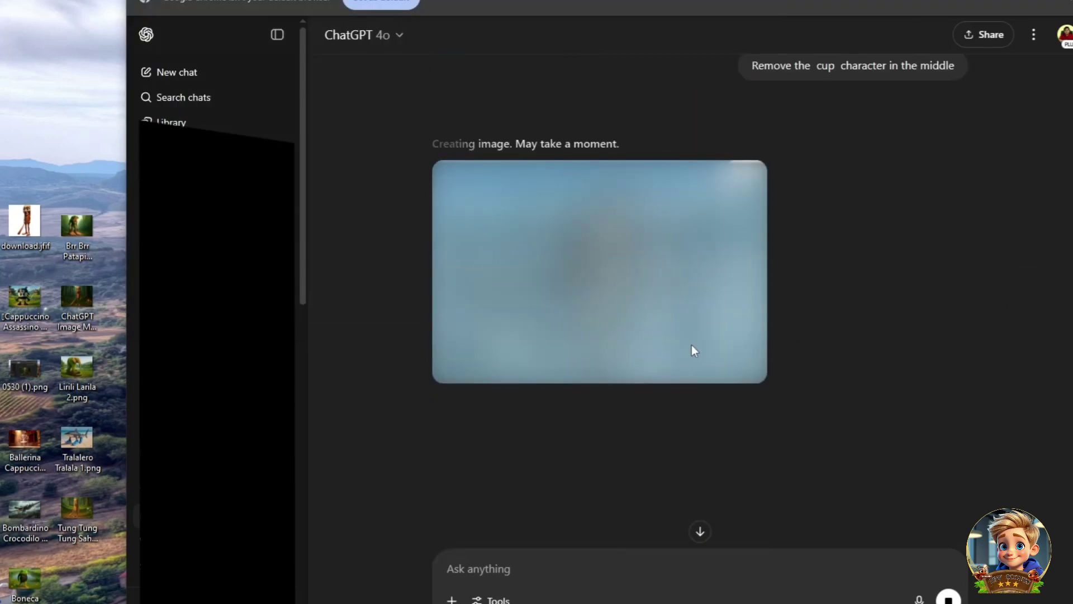
click(504, 366)
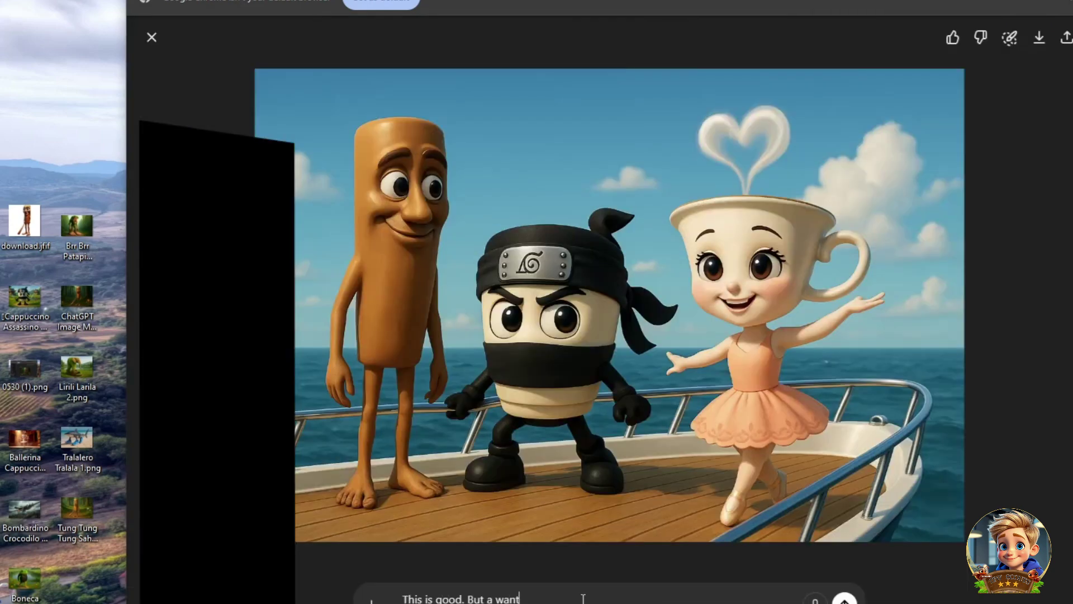
text(to remove the character that has black color)
key(Return)
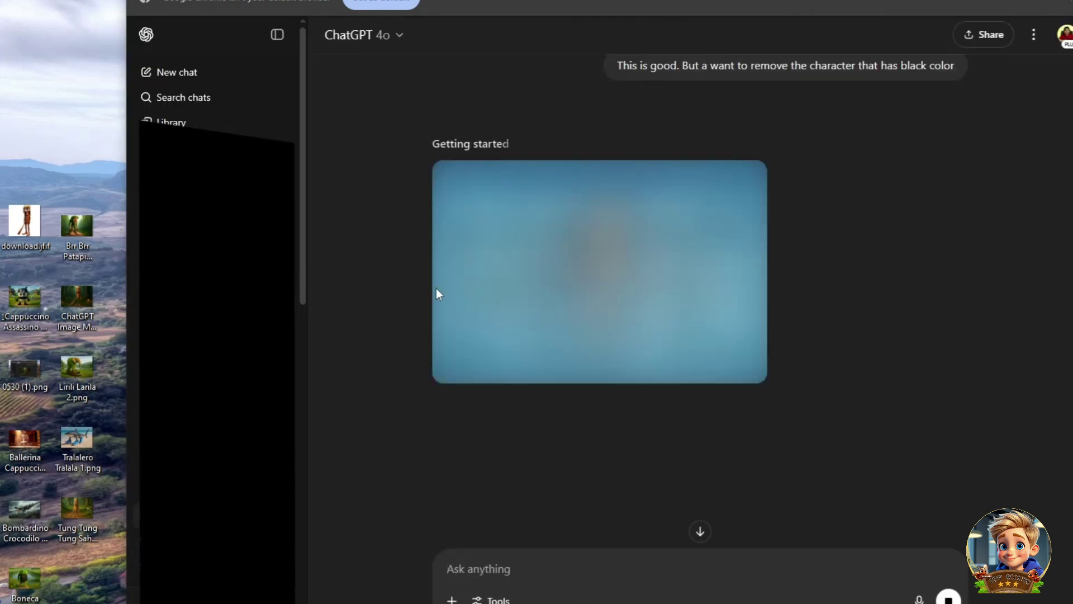
Request the background changed to the inside of the yacht, with the man holding a baseball bat made of wood
text(change the backgoud)
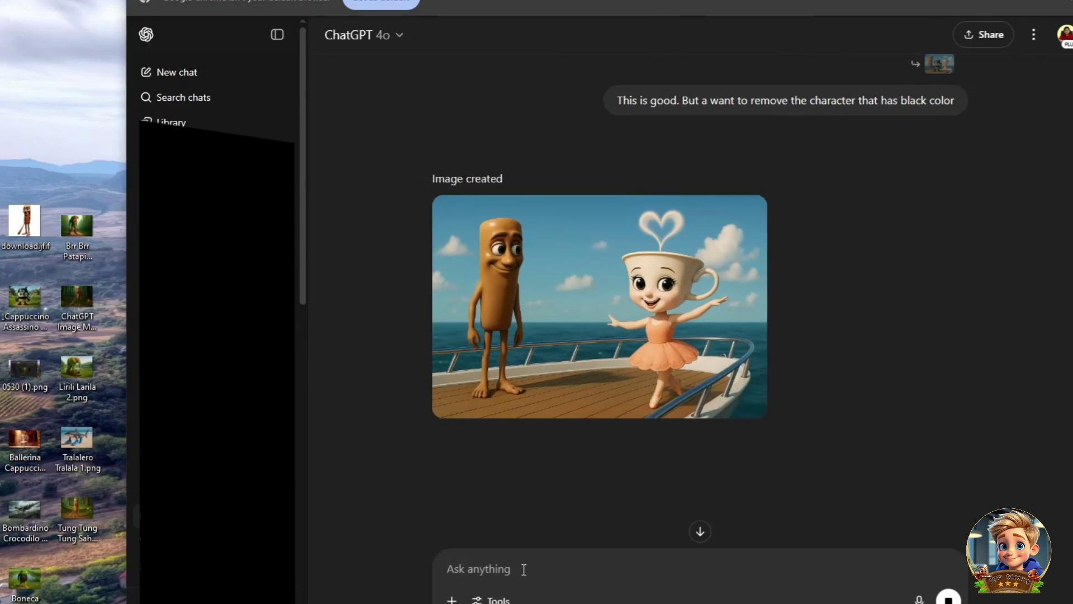
text(change the backgroud  inside the yatch)
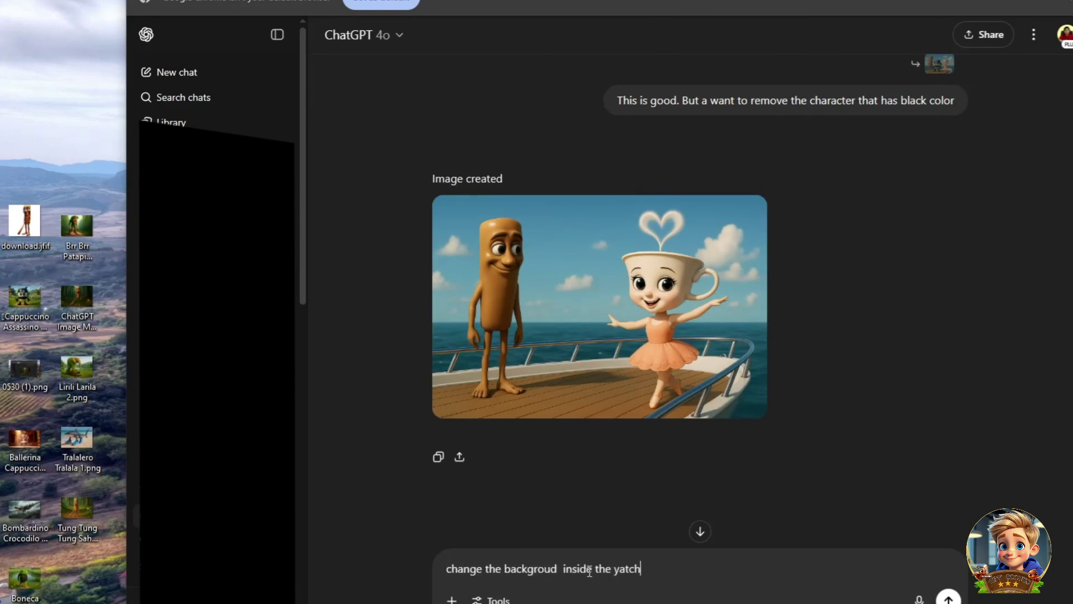
text( and the man isholding a baseball bat make of wood)
click(763, 569)
text(baseball)
key(Return)
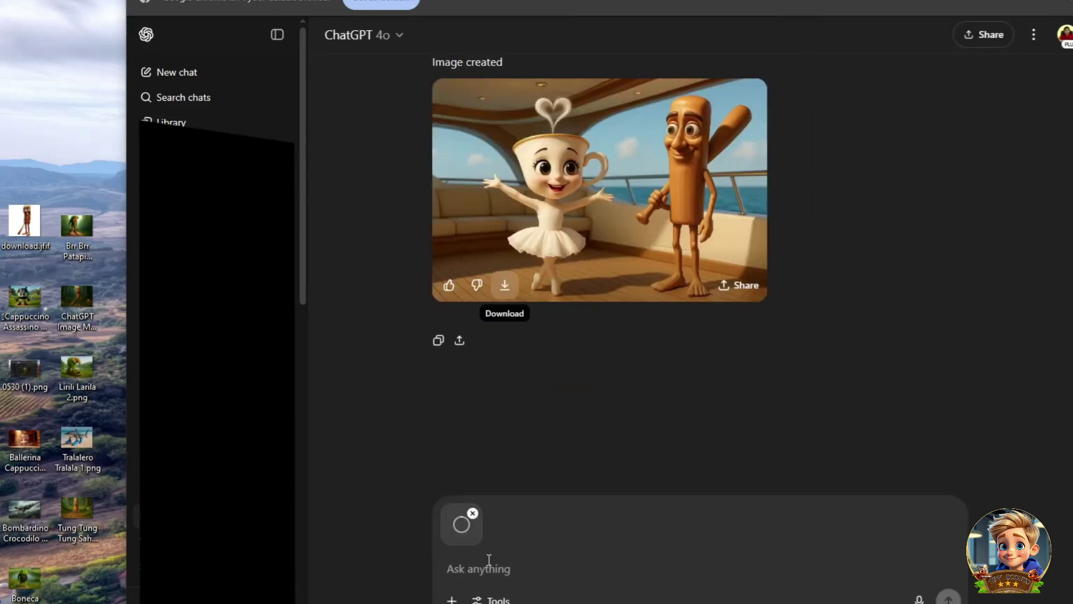
Request a visual image of the attached Cappuccino Assassino character holding a phone as if calling someone
text(Create visual image of this character is holding a phone. Looks like he is calling Someone.)
key(ctrl+a)
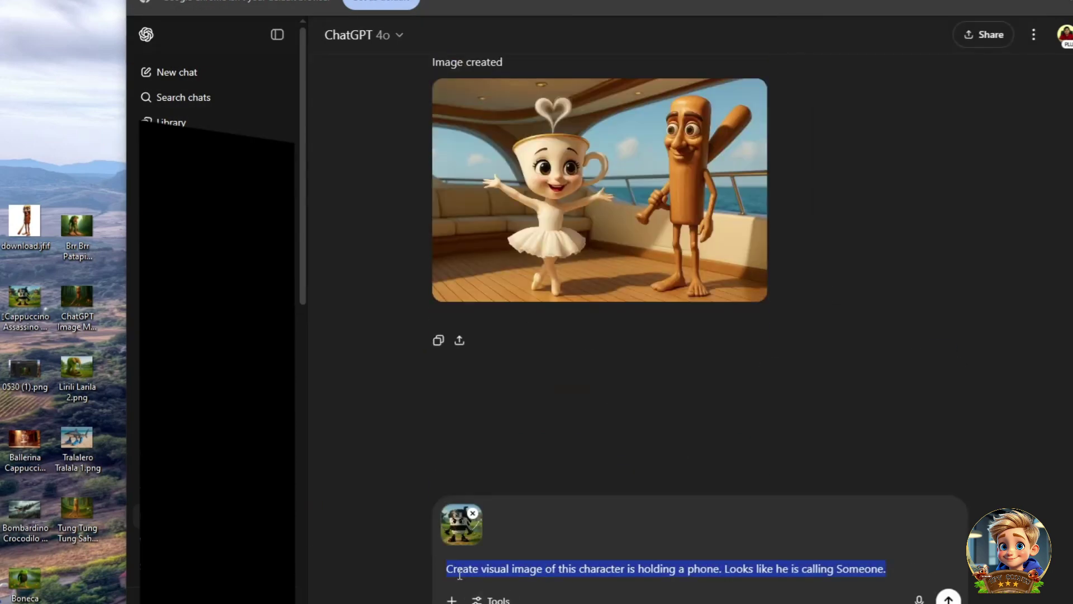
key(Return)
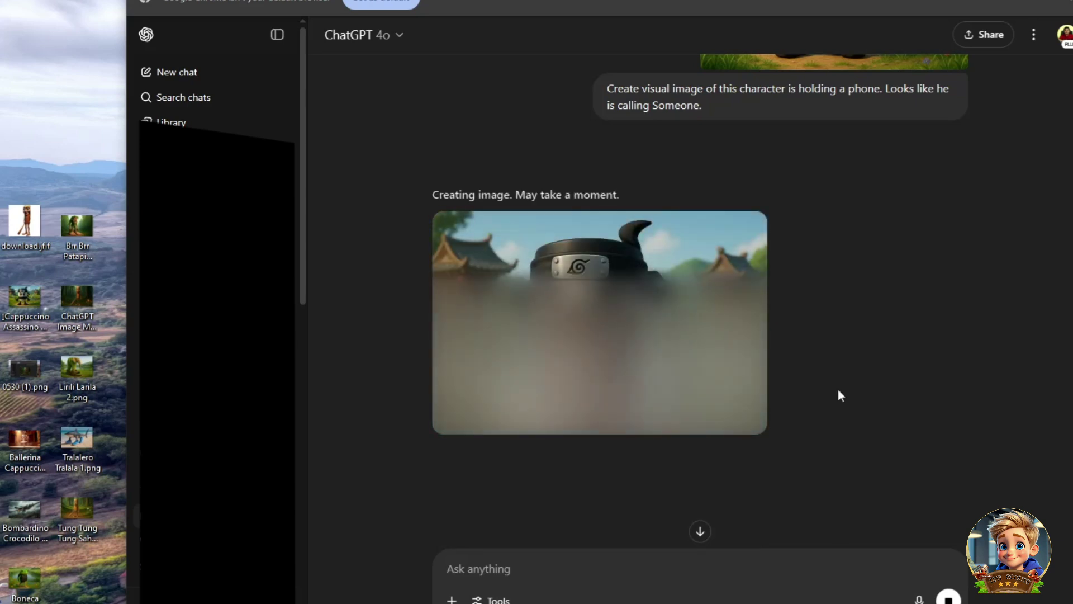
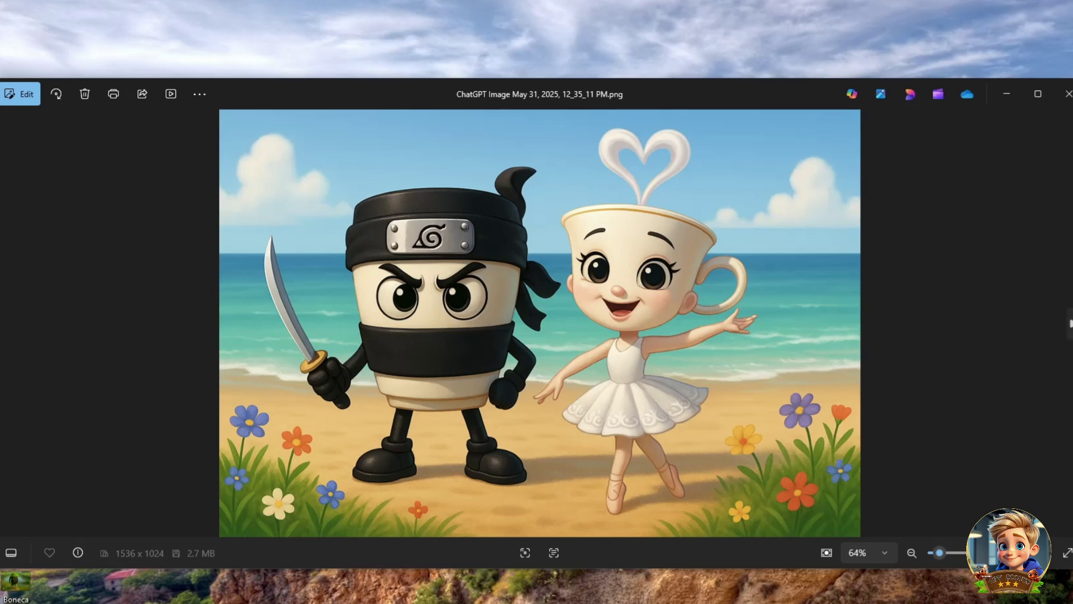
Look through the saved character images one after another in the image viewer
key(Right)
key(Right)
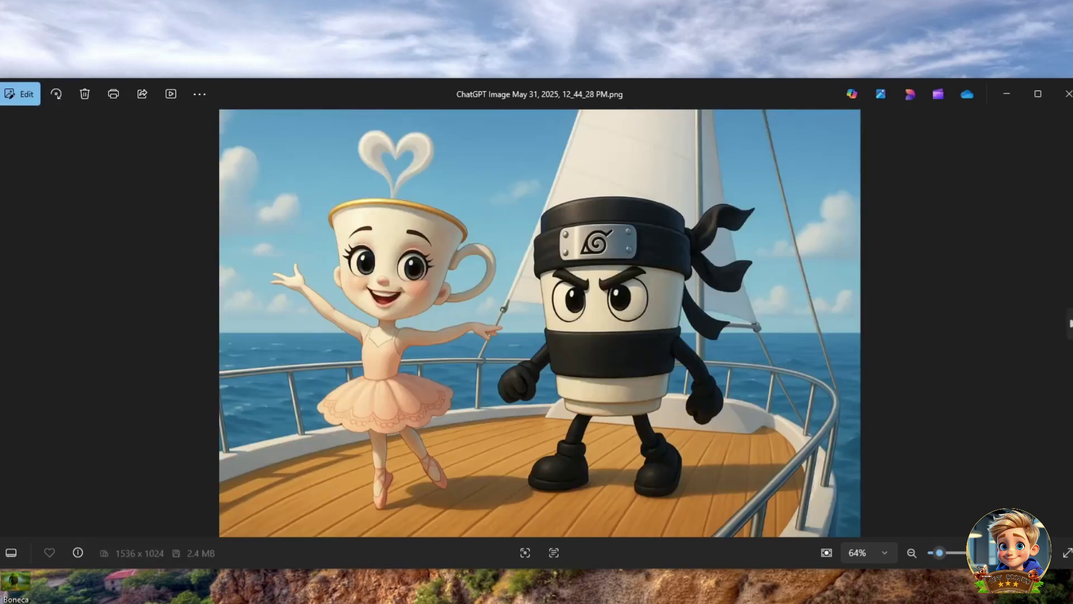
key(Right)
key(Right)
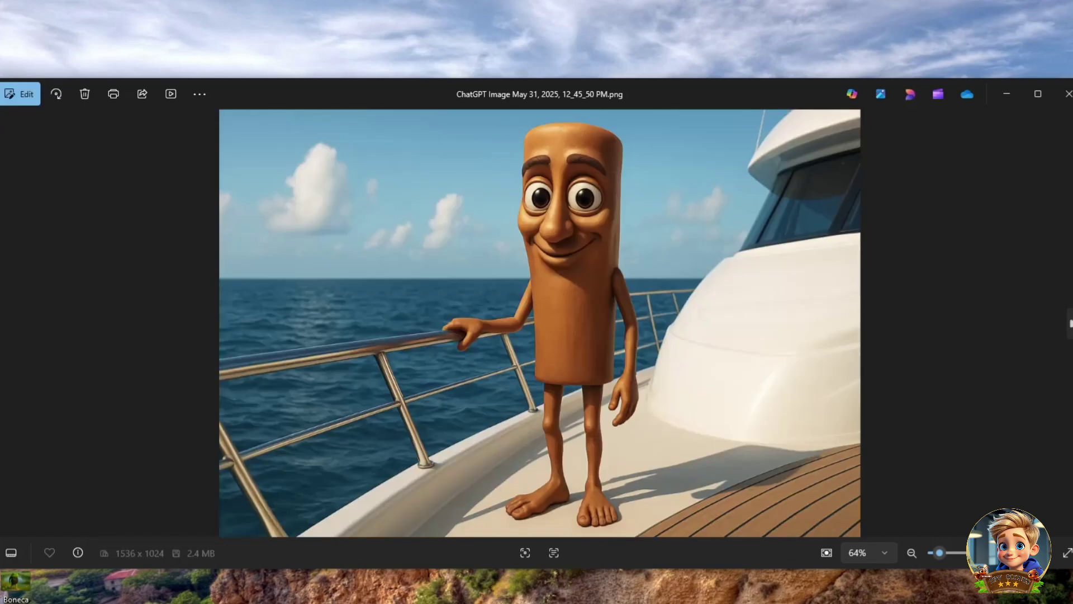
key(Right)
key(Right)
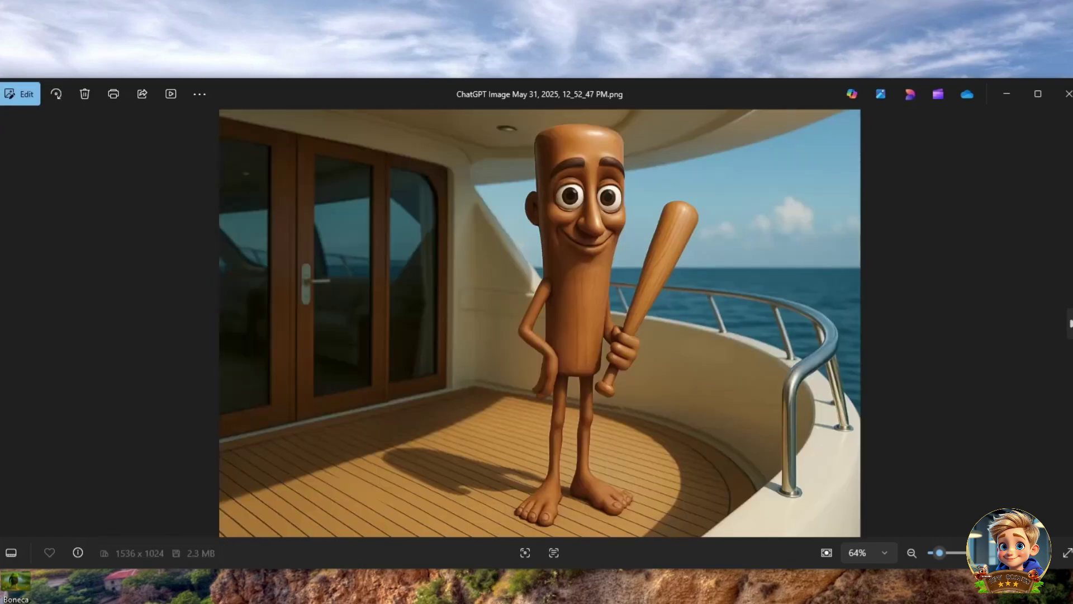
key(Right)
key(Right)
key(Right)
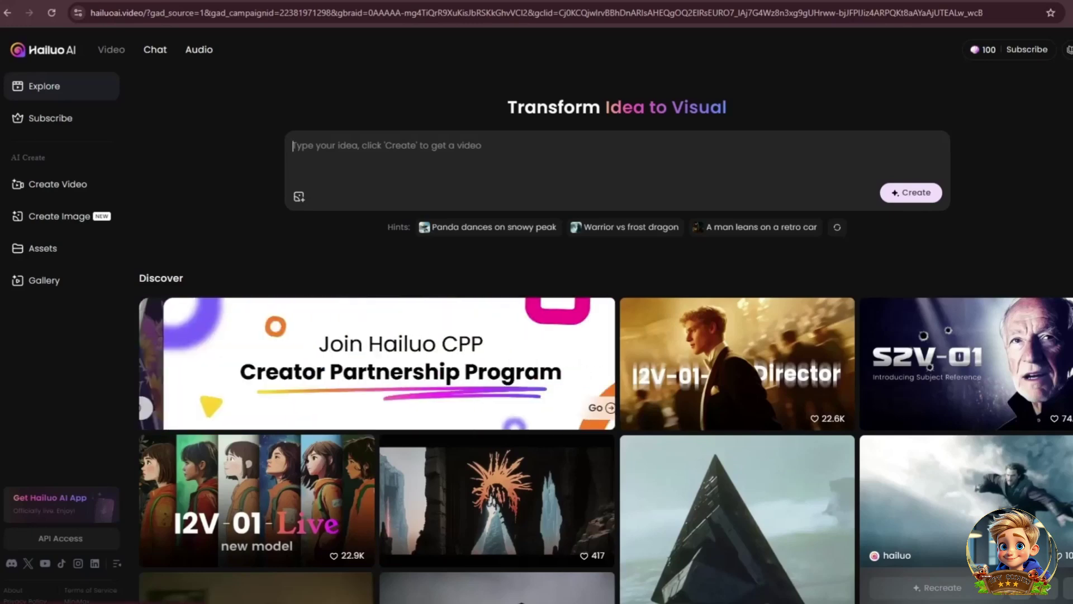
Switch to the Hailuo AI site and look through the sample videos in its Discover gallery
mouse_move(957, 402)
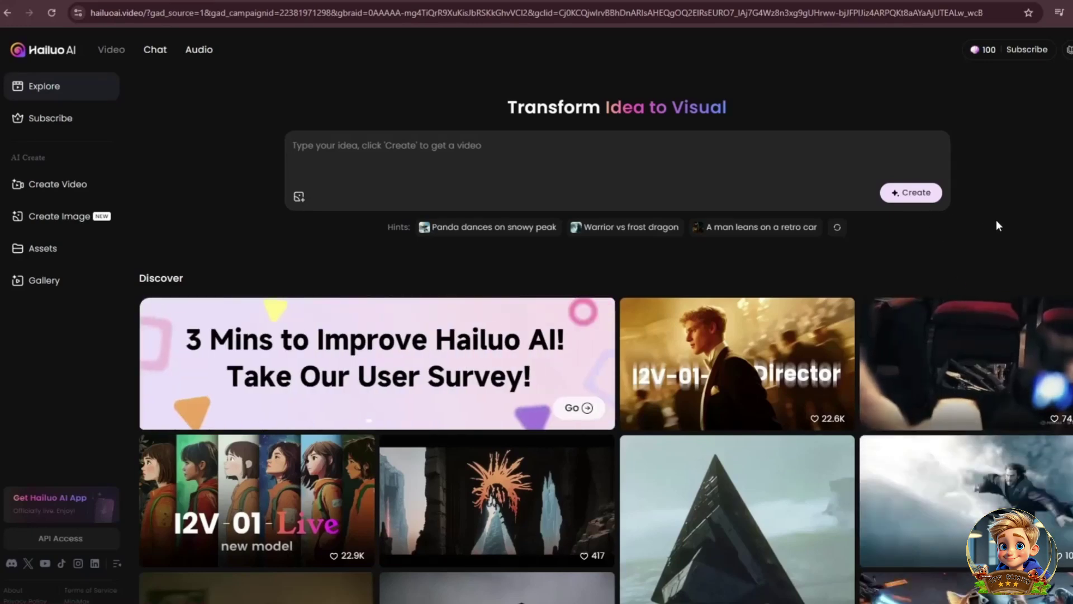
scroll(996, 219, down, 2)
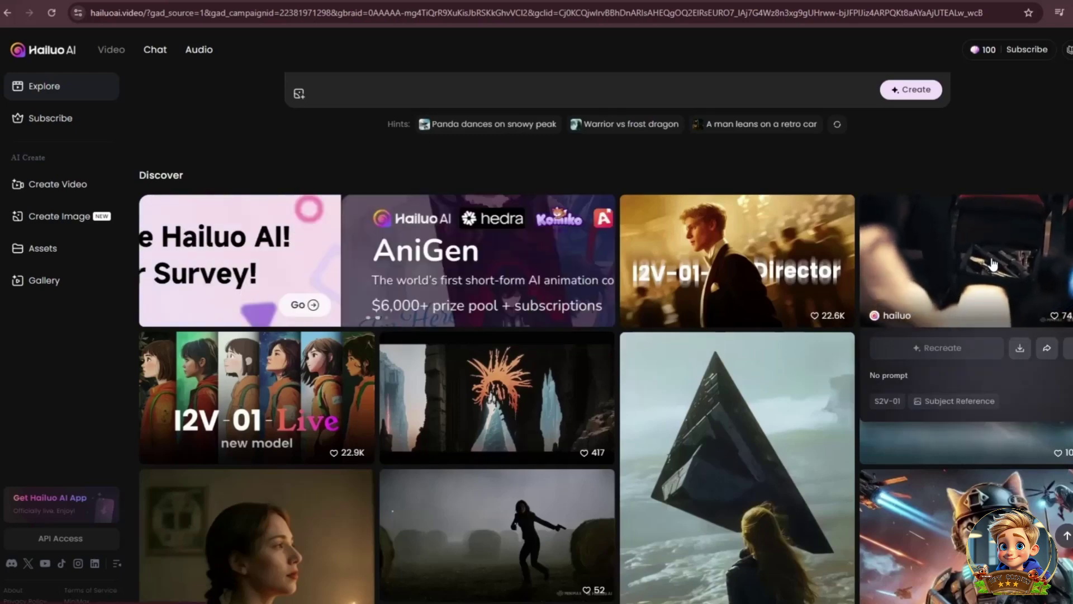
scroll(892, 352, down, 4)
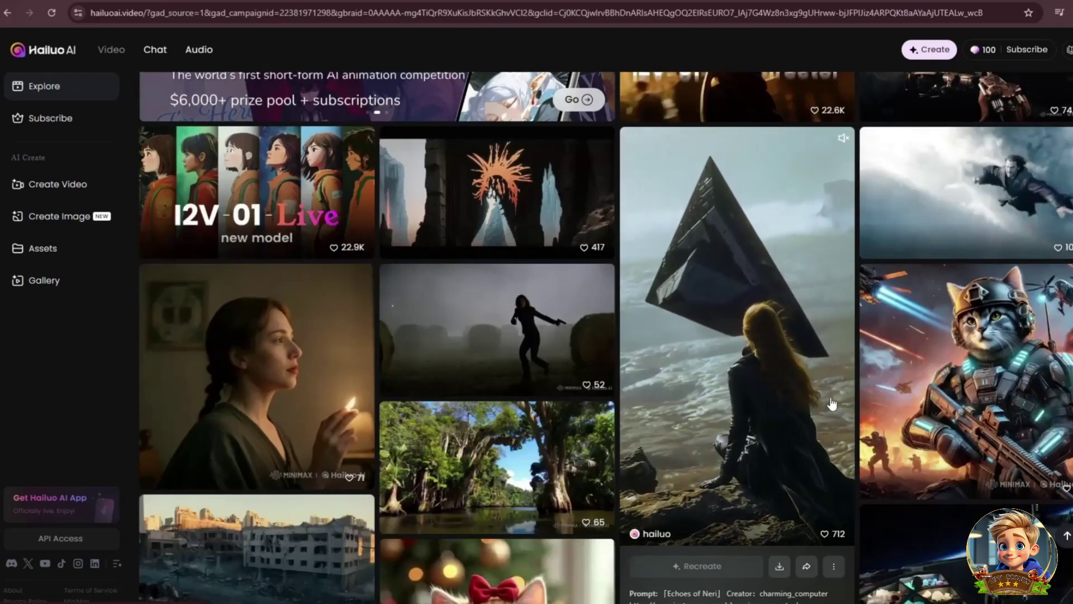
scroll(832, 403, down, 2)
scroll(831, 404, down, 4)
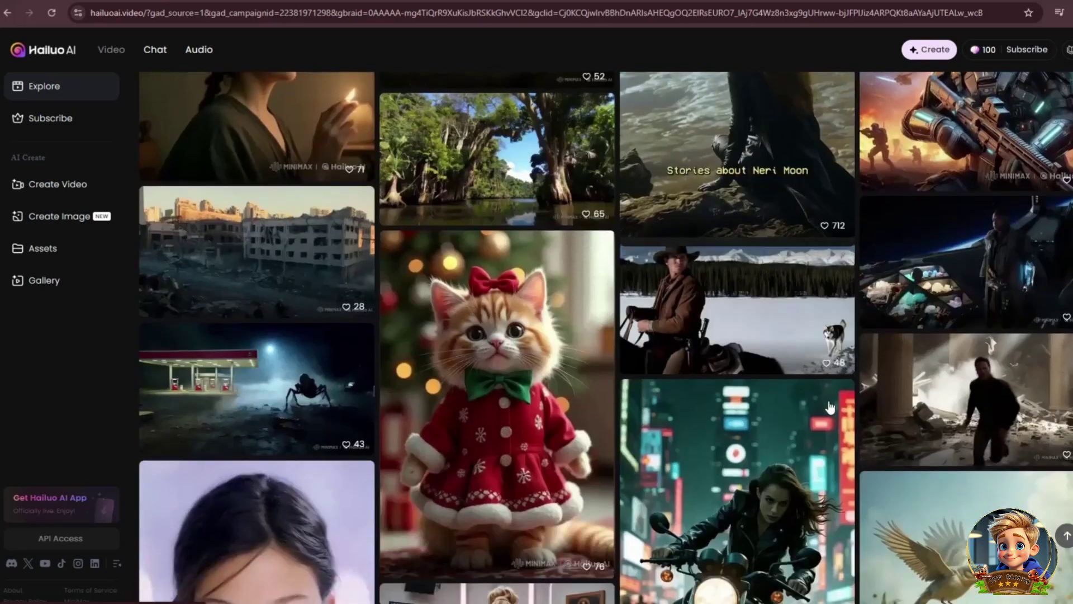
scroll(830, 407, down, 4)
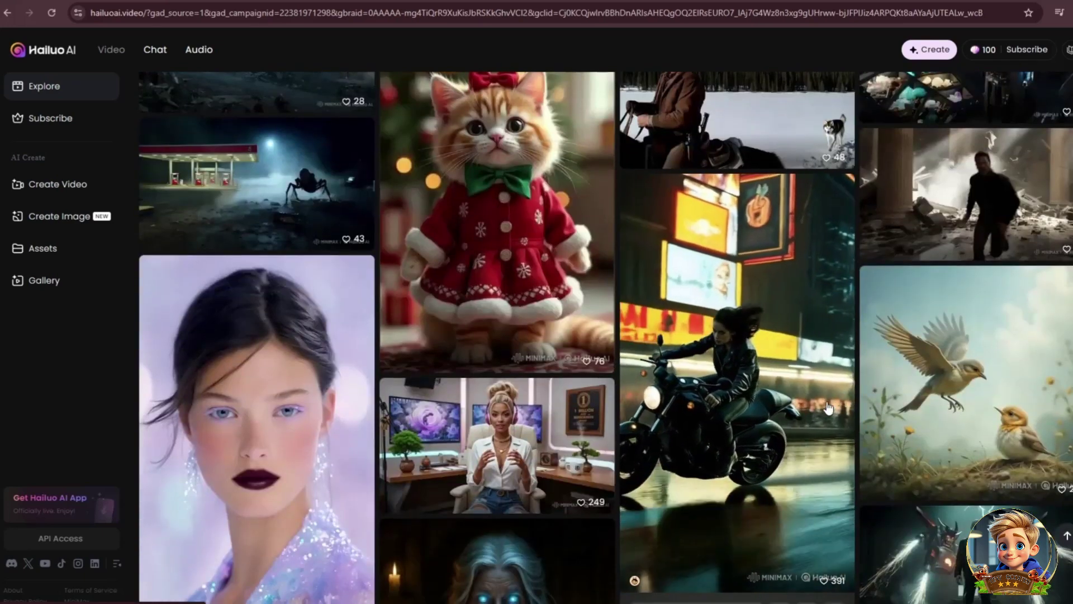
scroll(829, 408, down, 4)
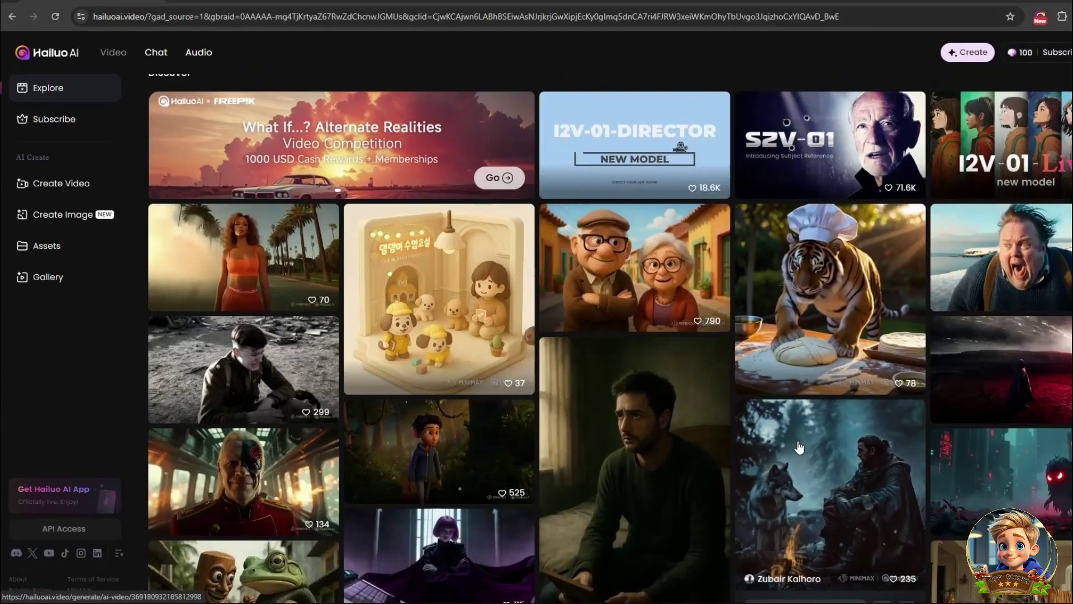
Look at more sample videos in the Discover gallery, and check the credit balance on the video creation page
scroll(800, 446, down, 2)
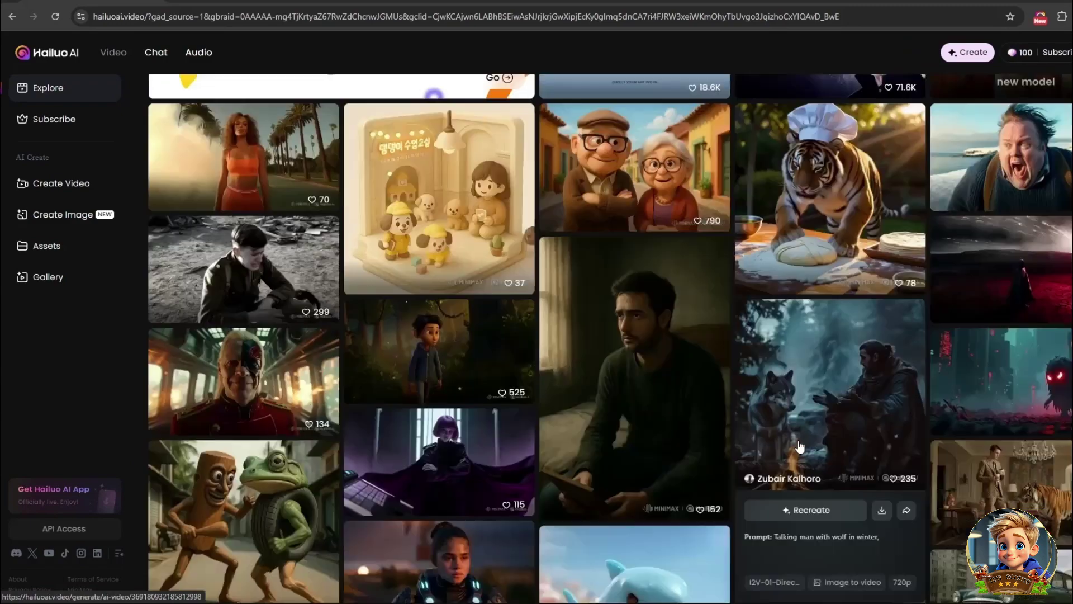
scroll(798, 445, down, 2)
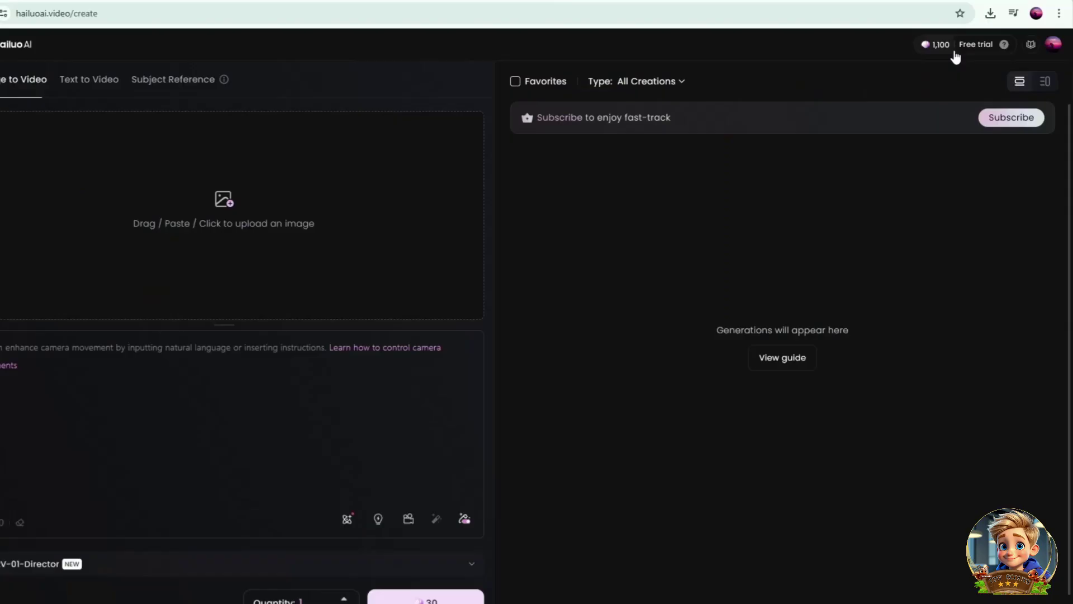
mouse_move(964, 51)
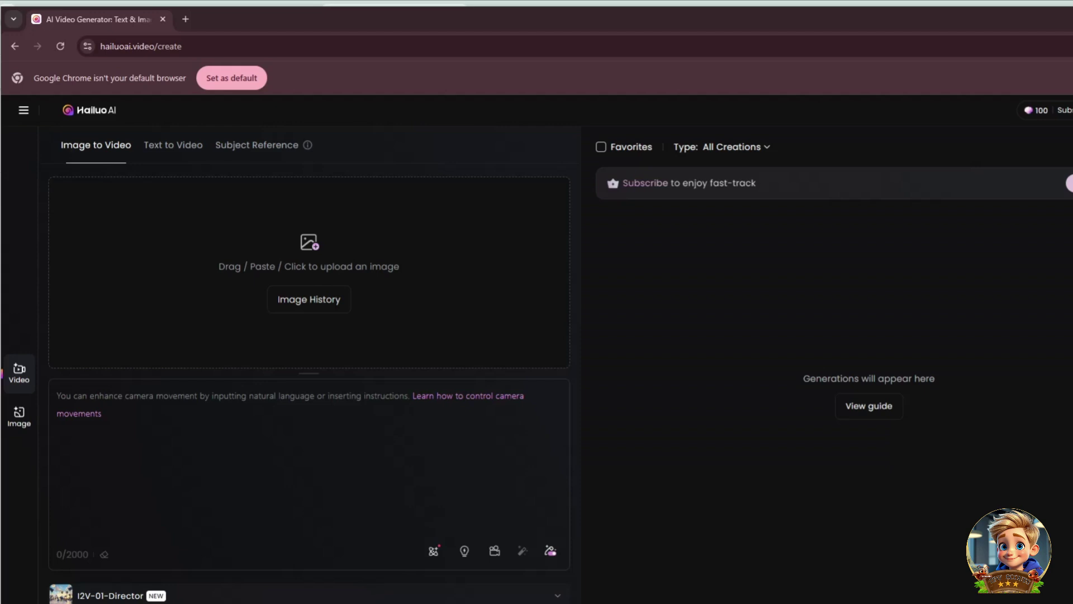
Upload the image of the frog holding a phone with the prompt "The Character is talking in the phone and having one gestures on the other hand."
click(283, 300)
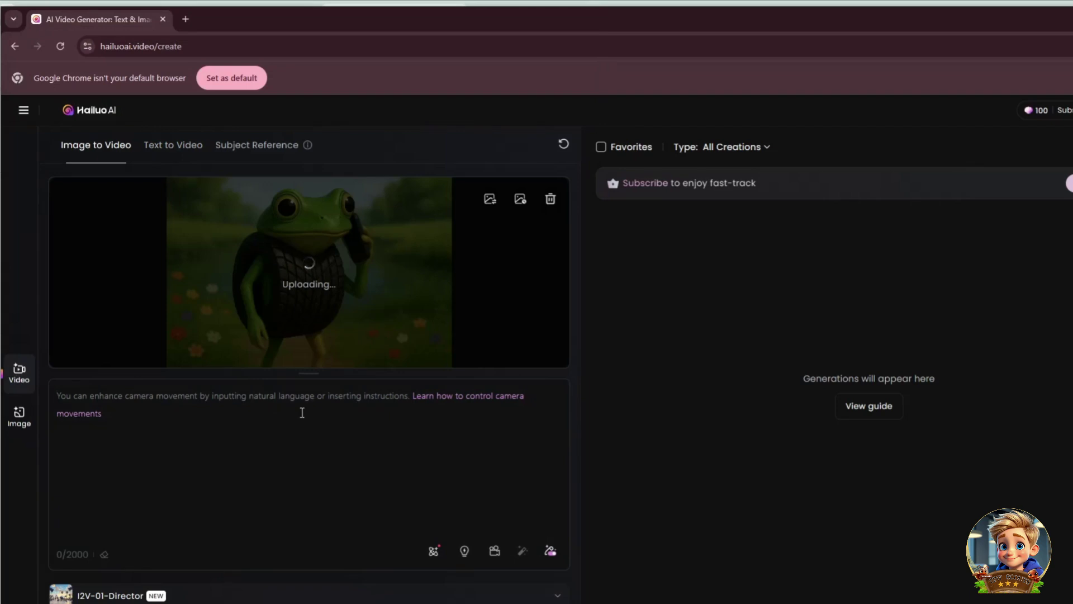
text(THe)
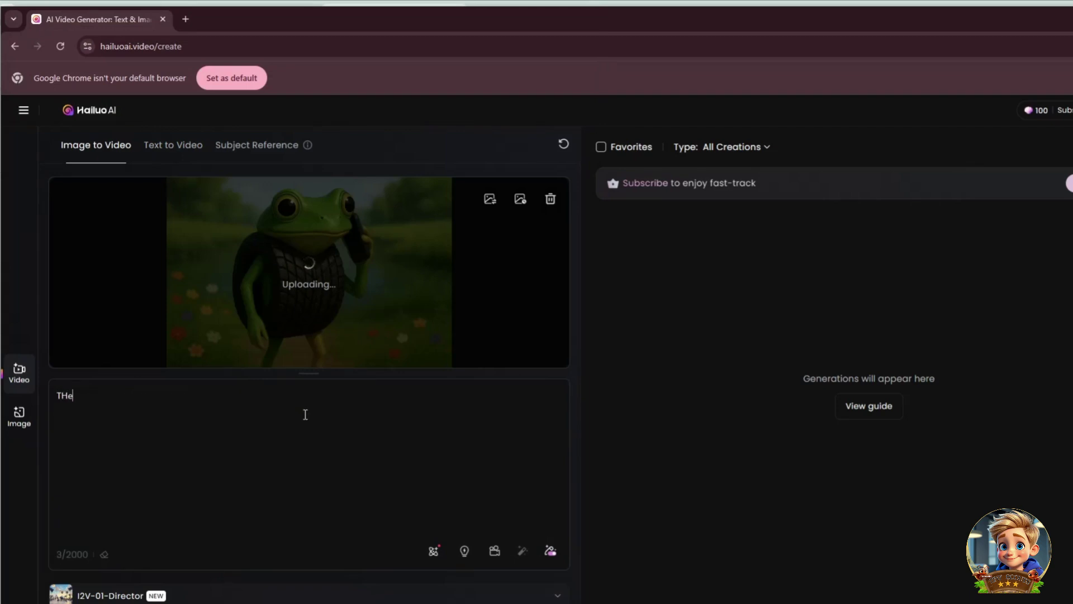
key(BackSpace)
key(BackSpace)
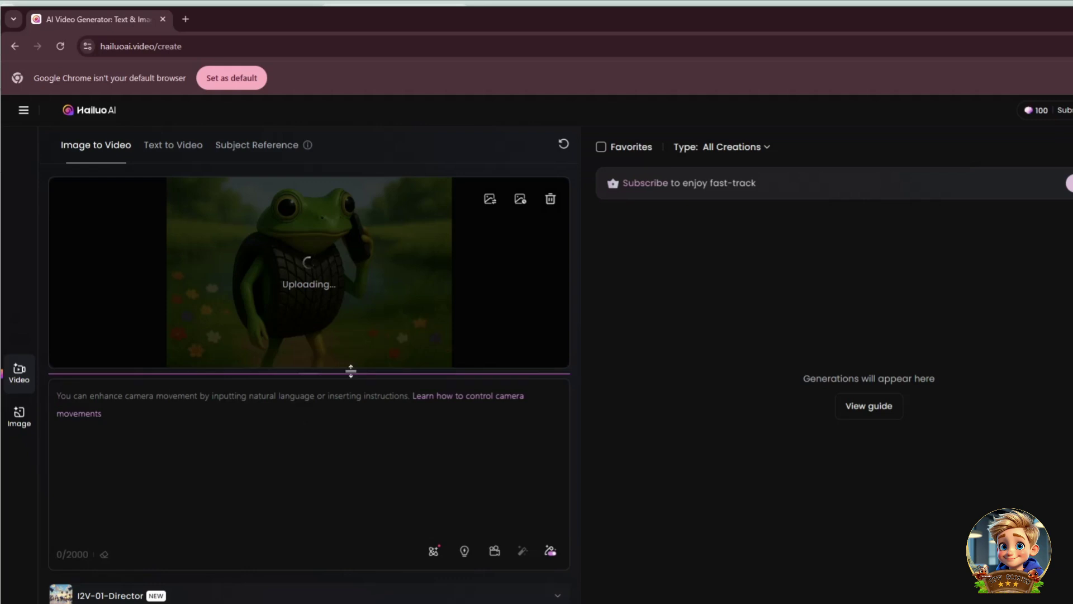
text(The Character is talk)
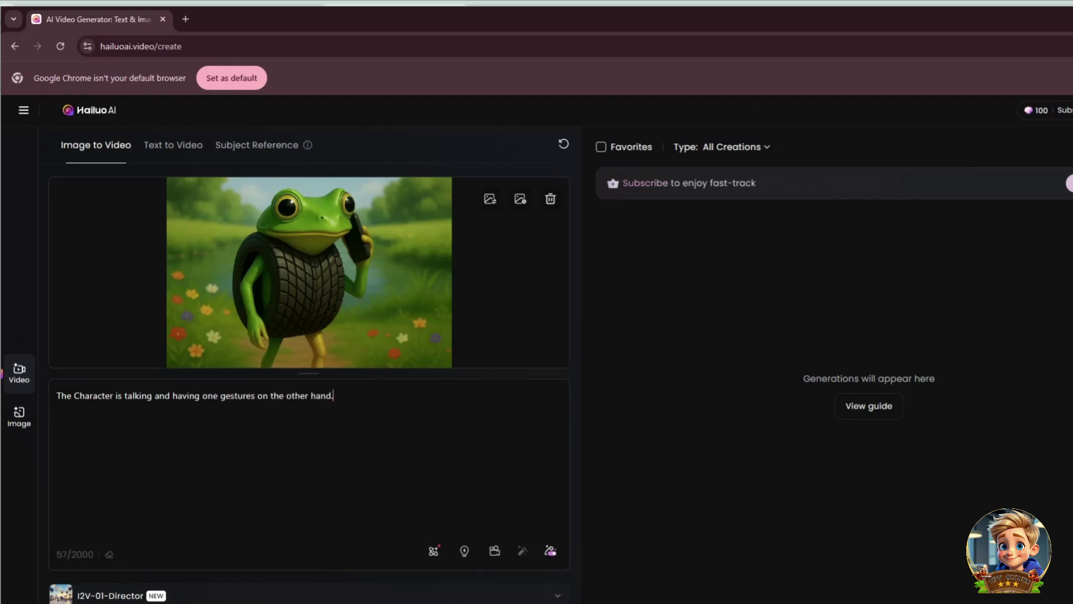
text(ing in the phone)
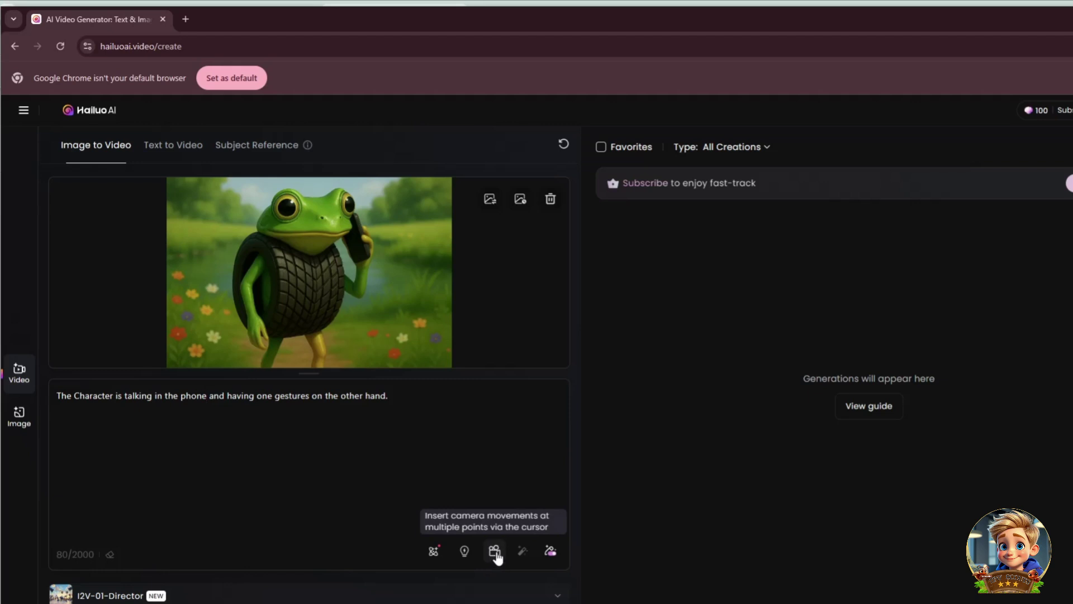
Add the Left circling cinematic shot to the frog prompt and generate the video
click(495, 553)
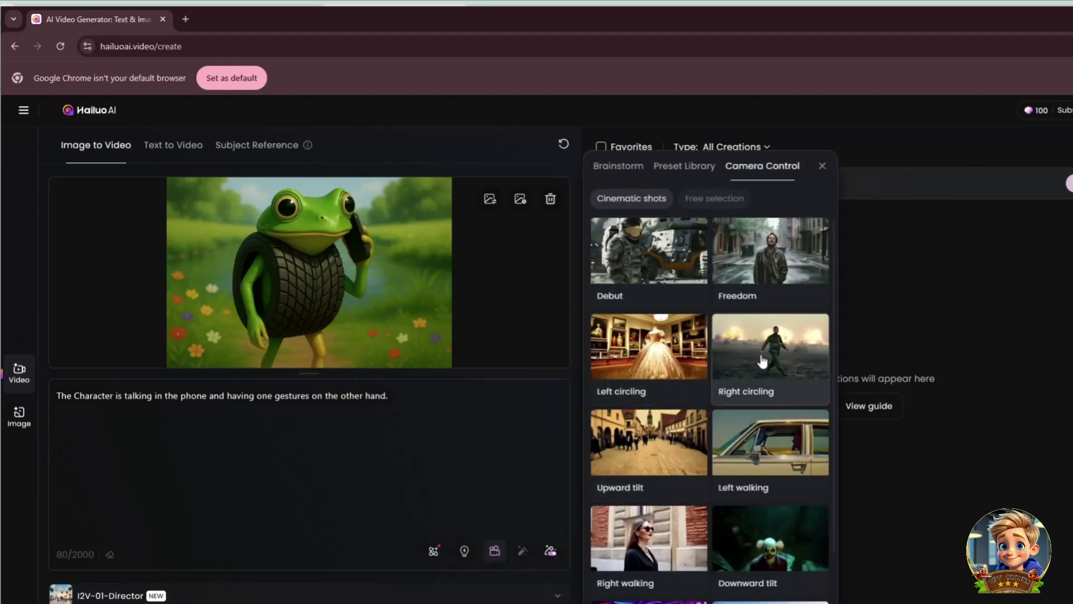
click(633, 364)
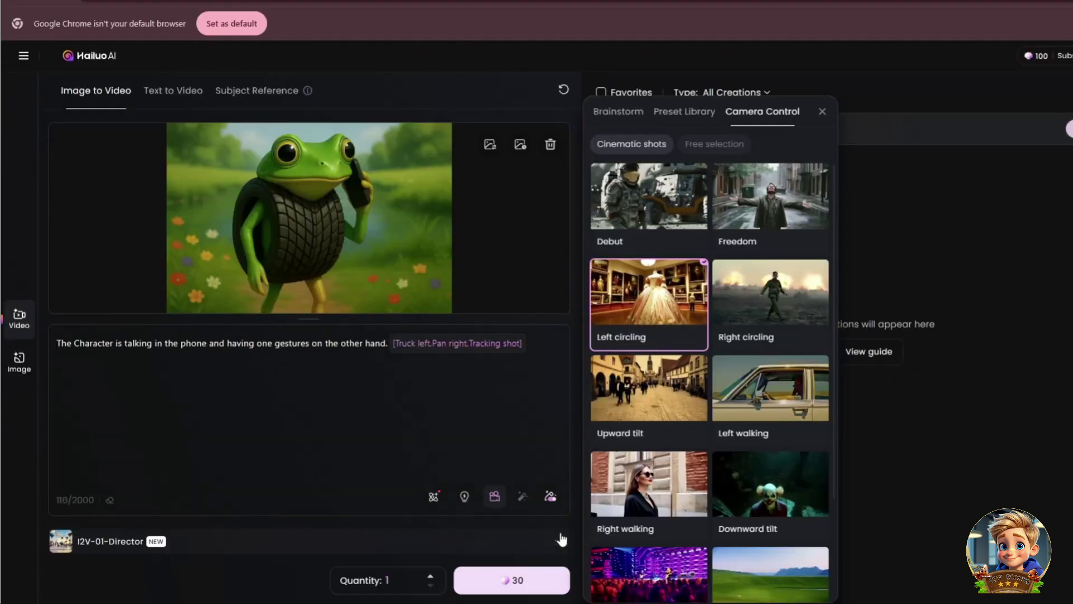
click(539, 582)
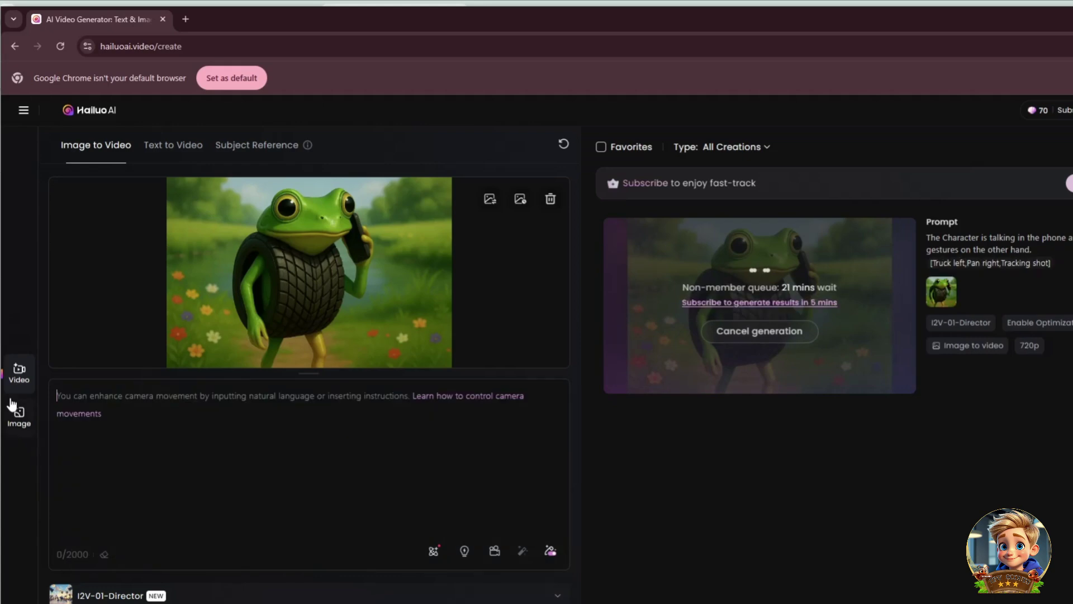
Generate a Freedom-shot video from the meadow couple image: "The characters are happy walking forward together hand in hand.. Looks like they are happy couple."
click(489, 199)
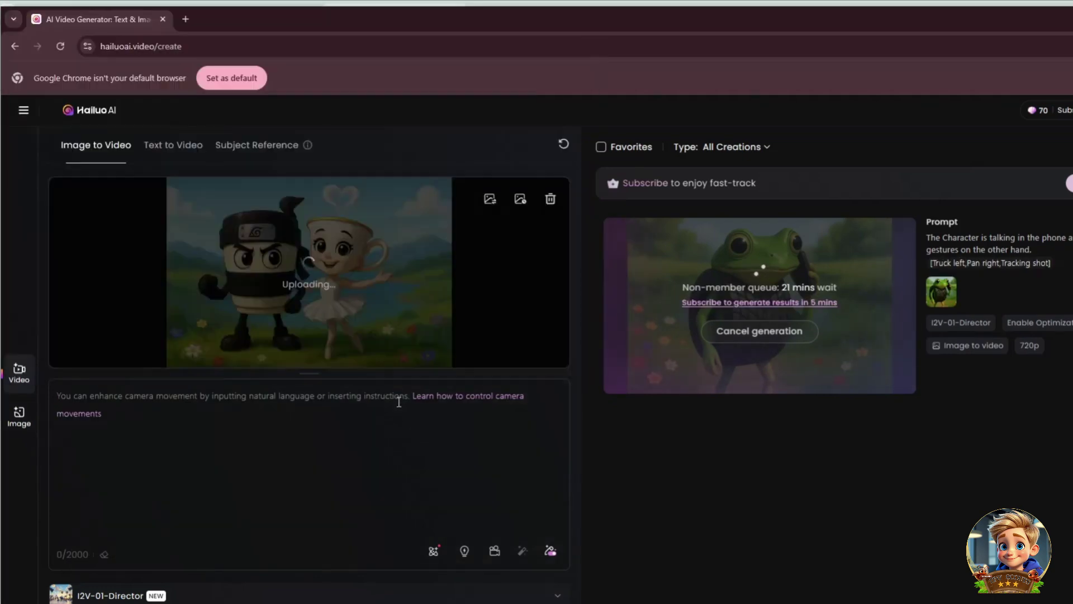
text(The characters are happy walking forward together hand in hand.. Looks like they are happy couple.)
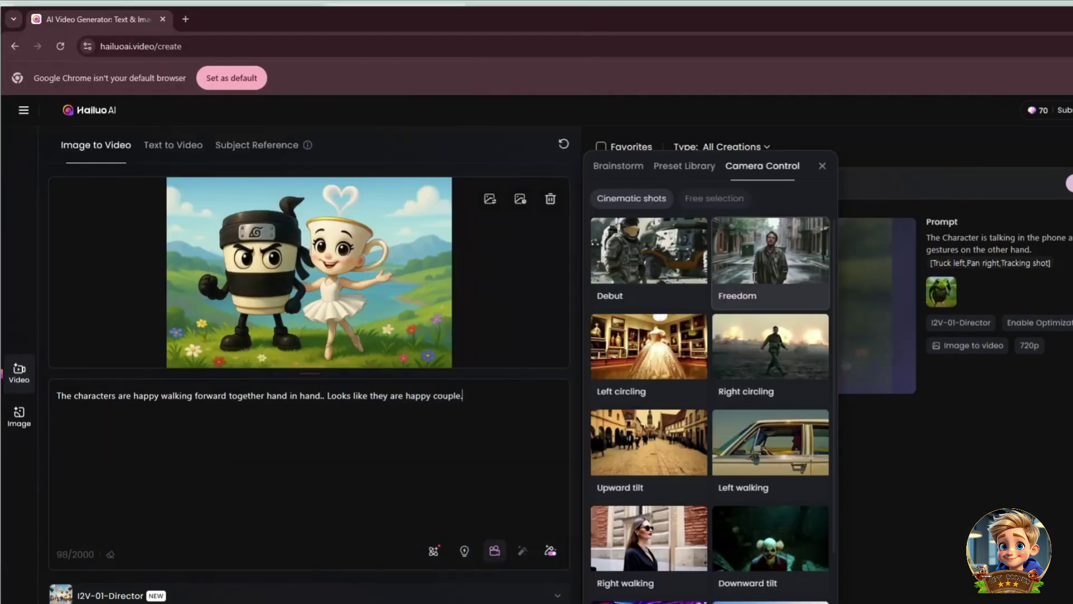
click(771, 240)
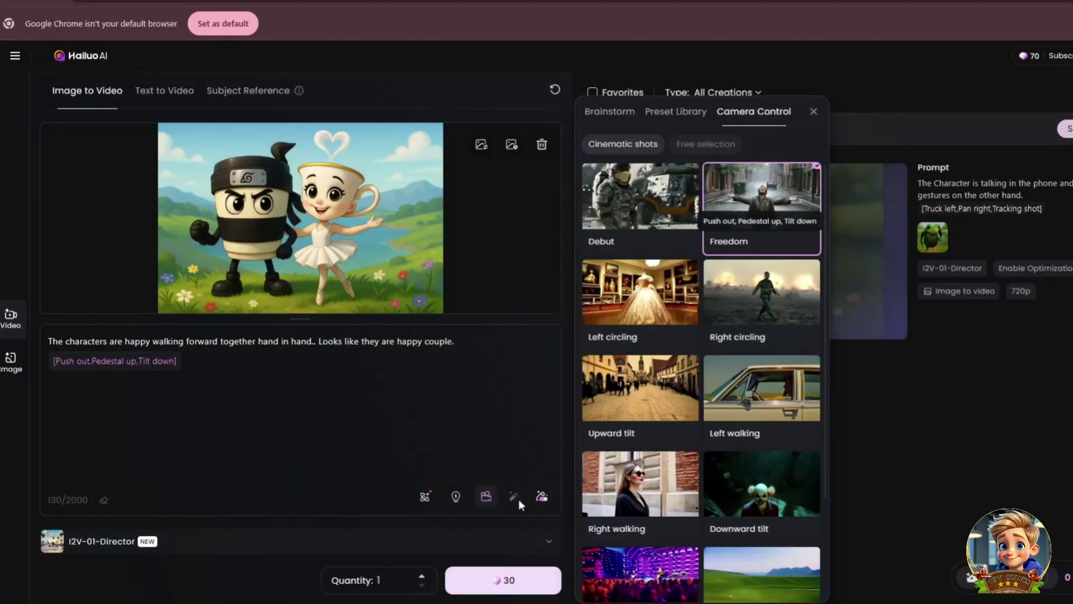
click(501, 578)
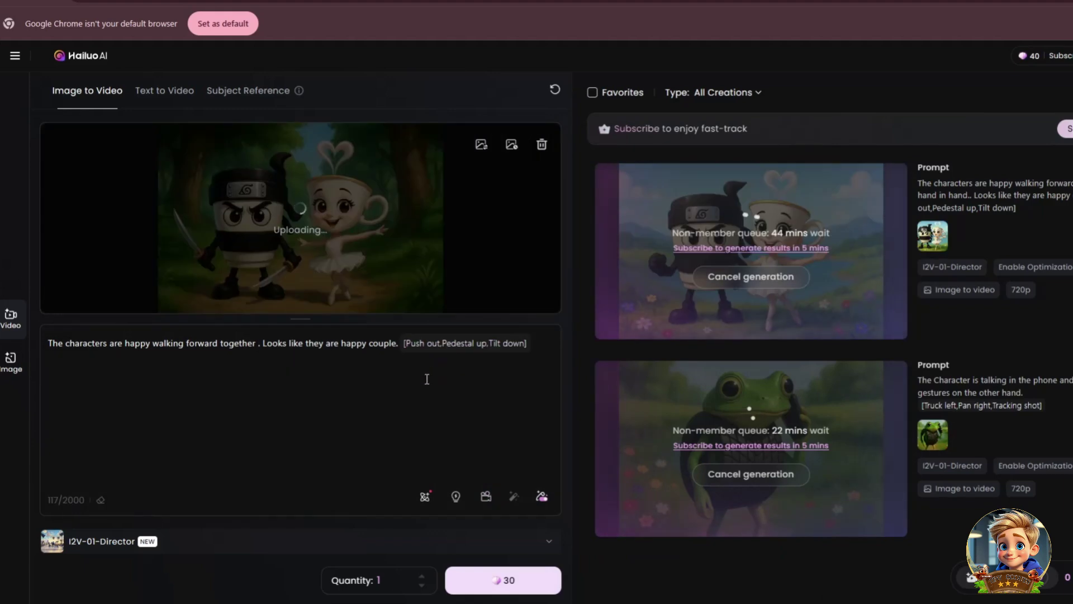
Extend the forest couple's prompt with "The girl is talking and explaining.", apply the Freedom cinematic shot and generate the video
key(BackSpace)
text(The girl is talking and explaining.)
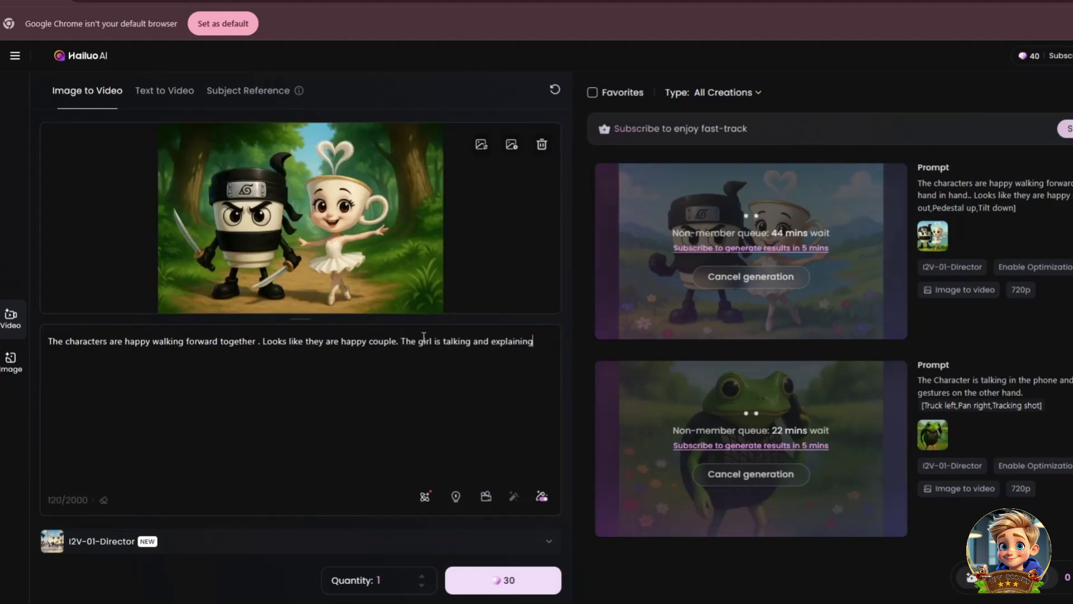
click(486, 495)
click(761, 207)
click(513, 580)
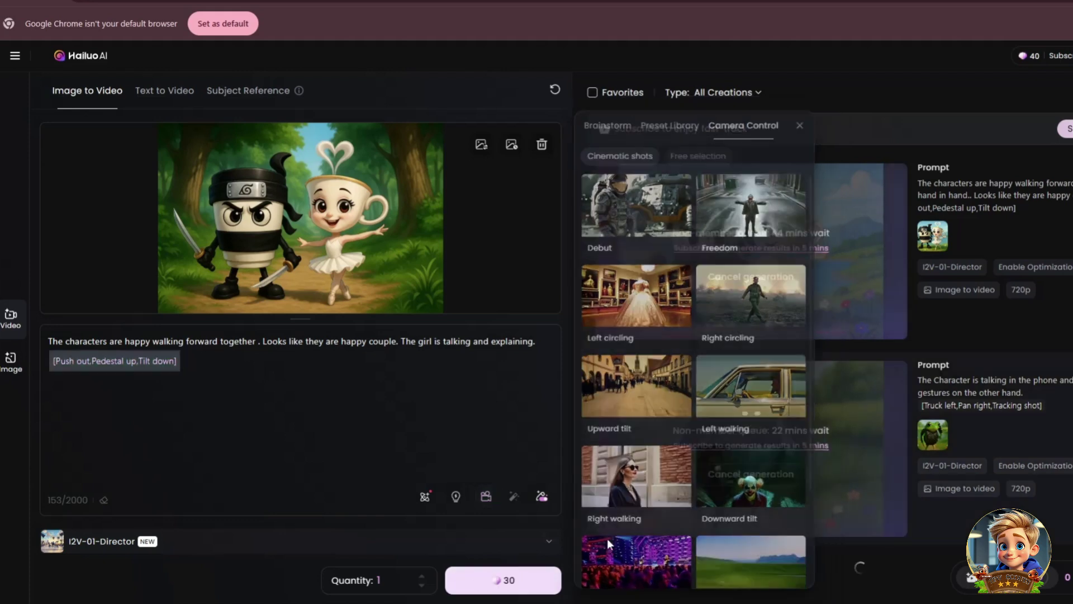
Examine the list of queued video generations and their waiting times
scroll(818, 416, down, 2)
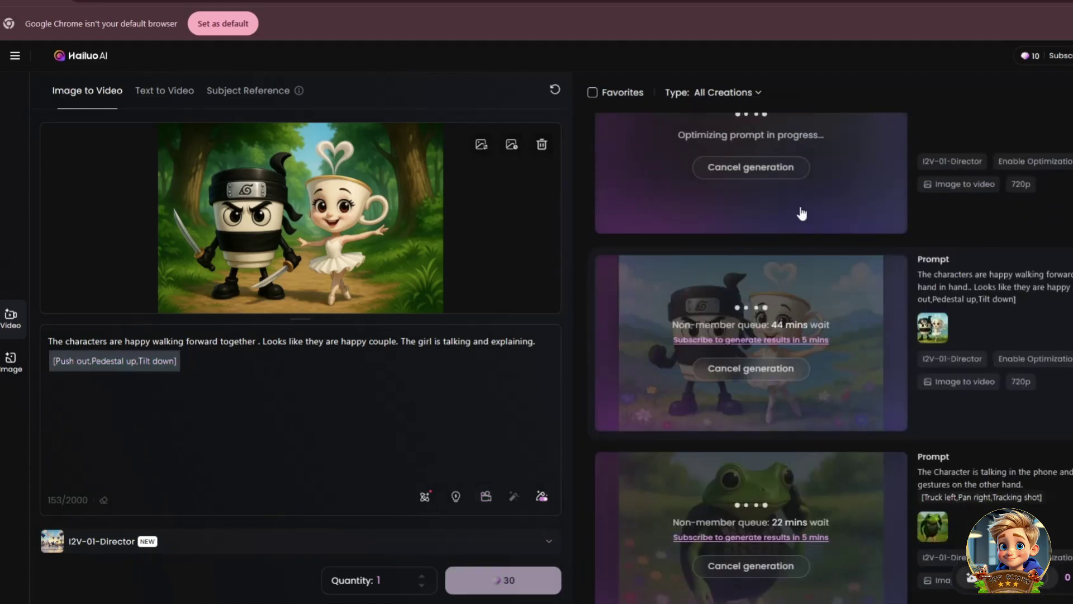
scroll(838, 525, down, 3)
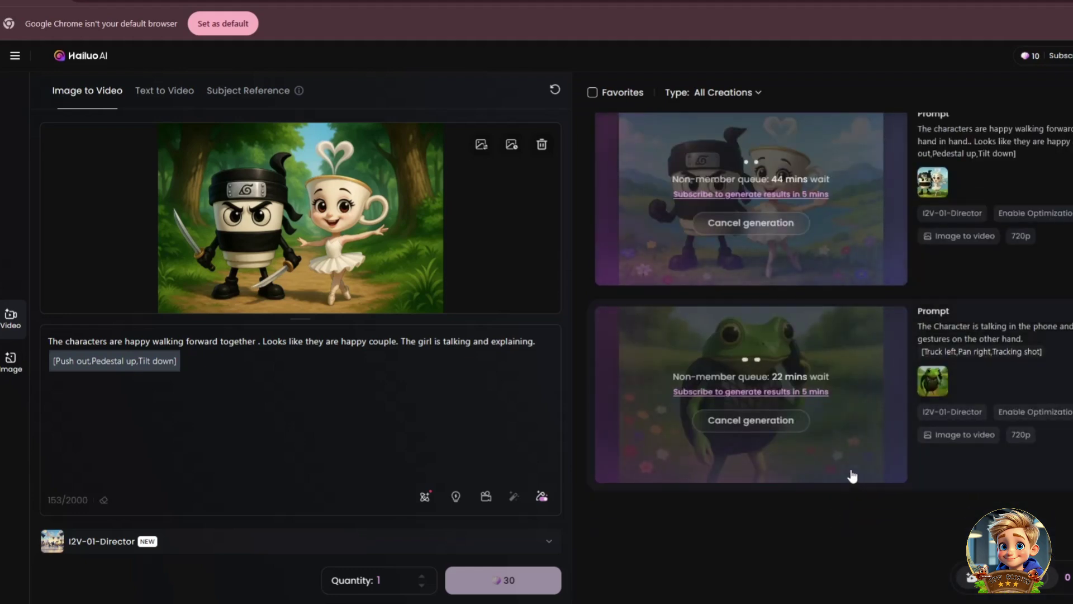
scroll(852, 475, up, 4)
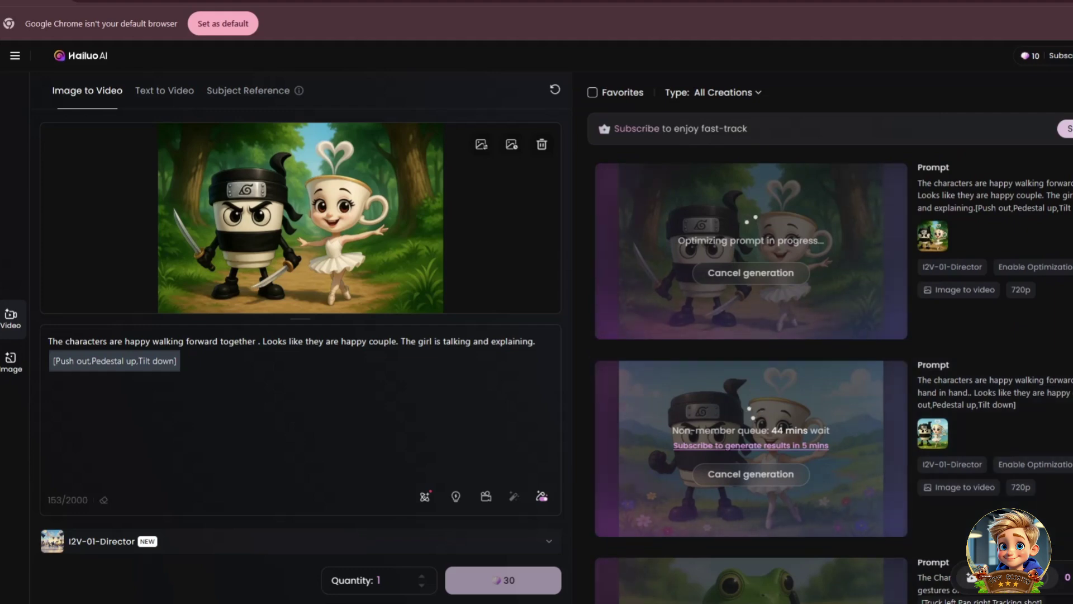
scroll(838, 526, down, 2)
scroll(842, 521, down, 3)
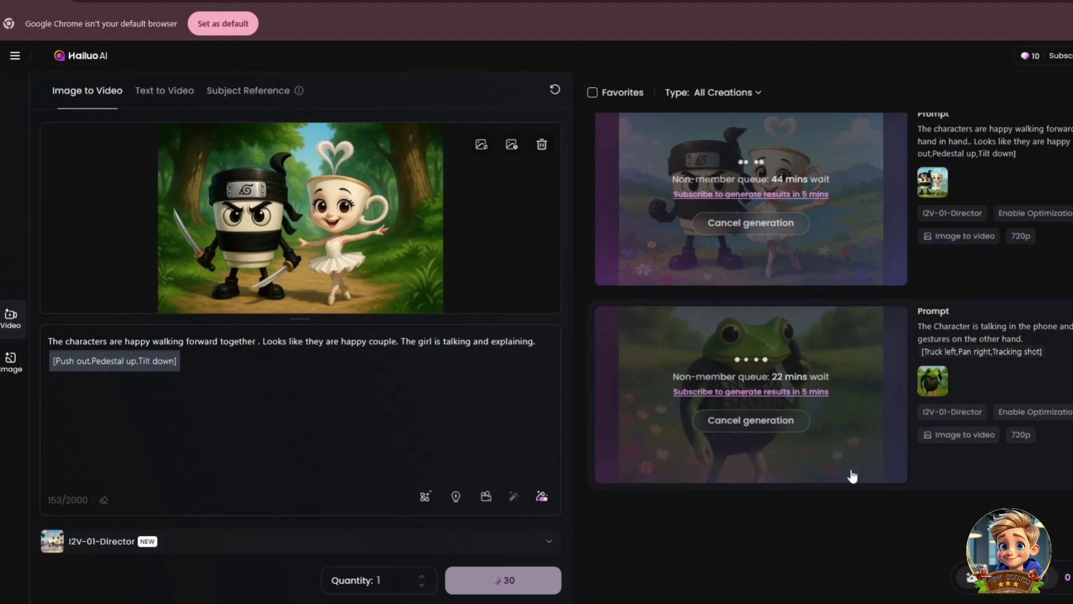
scroll(850, 477, up, 5)
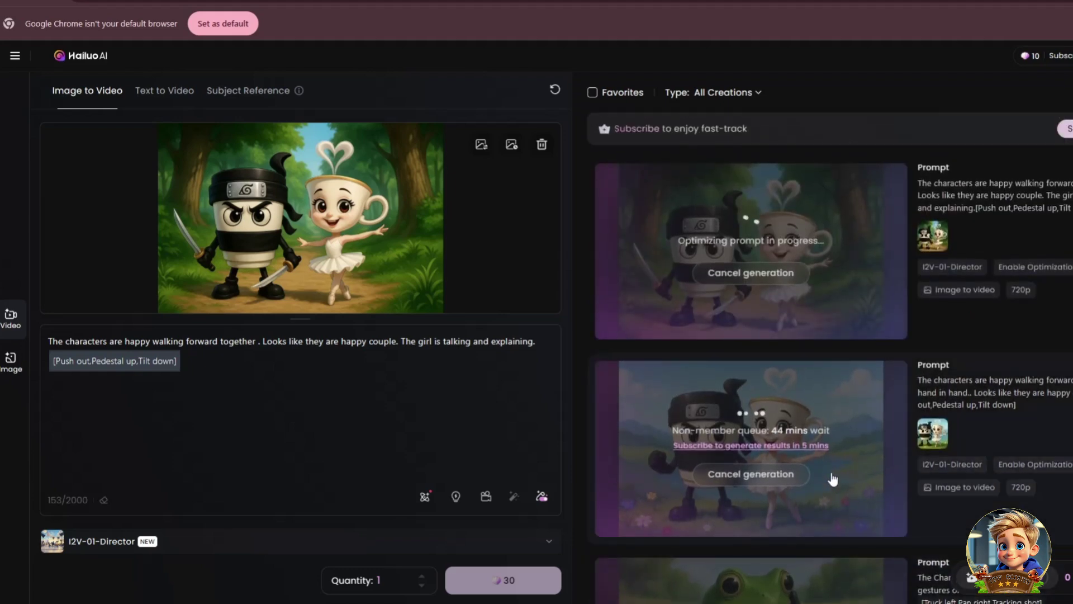
scroll(850, 469, down, 1)
scroll(855, 471, up, 1)
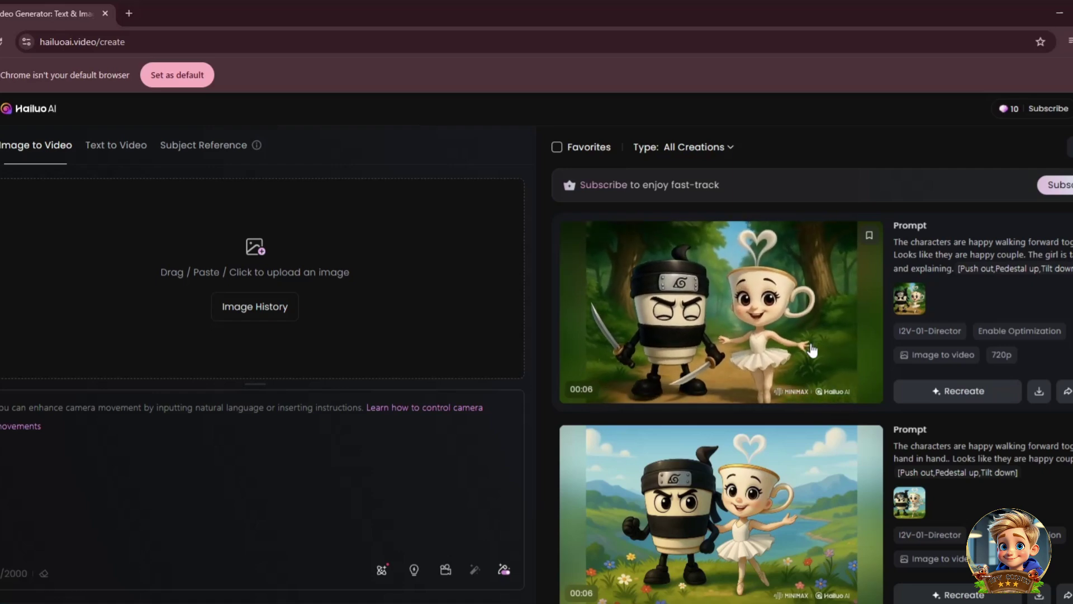
Preview the finished videos and download the frog phone call clip and the couple's meadow clip
scroll(815, 350, down, 1)
scroll(815, 350, down, 1)
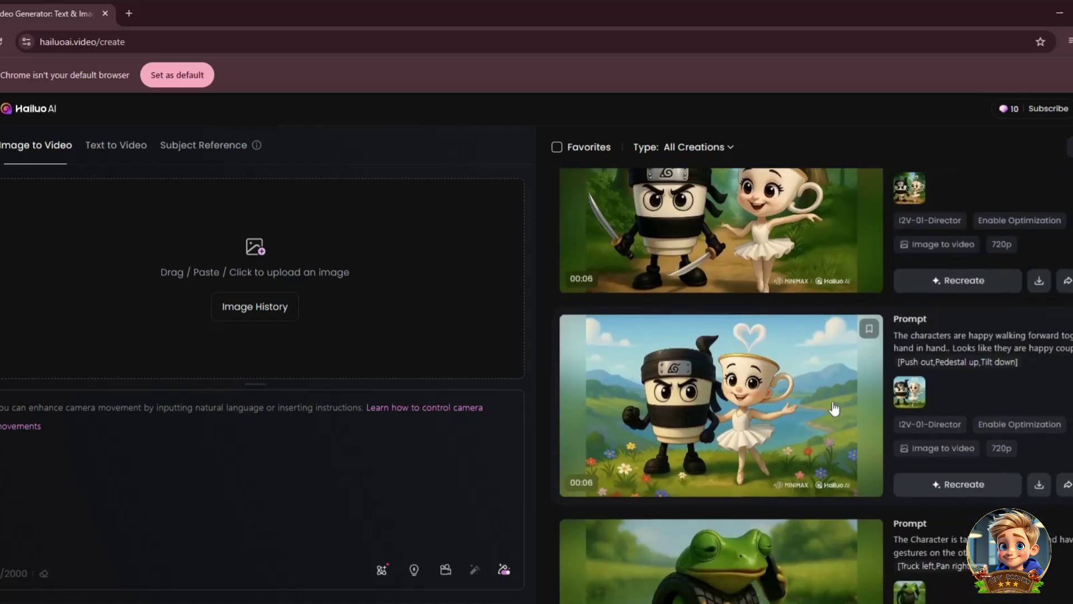
scroll(831, 416, down, 2)
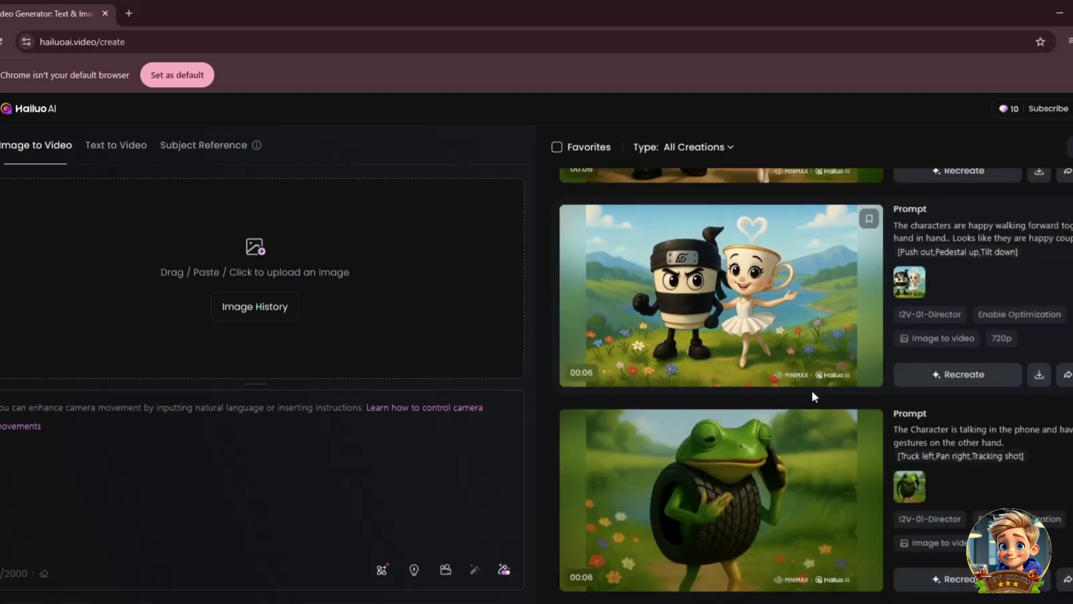
mouse_move(803, 474)
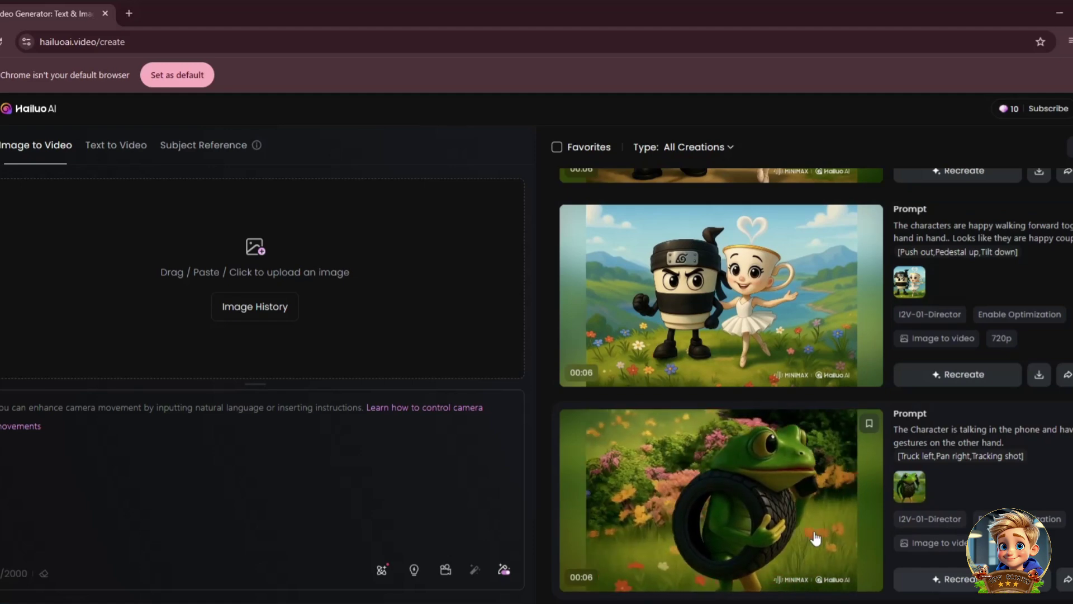
mouse_move(1039, 581)
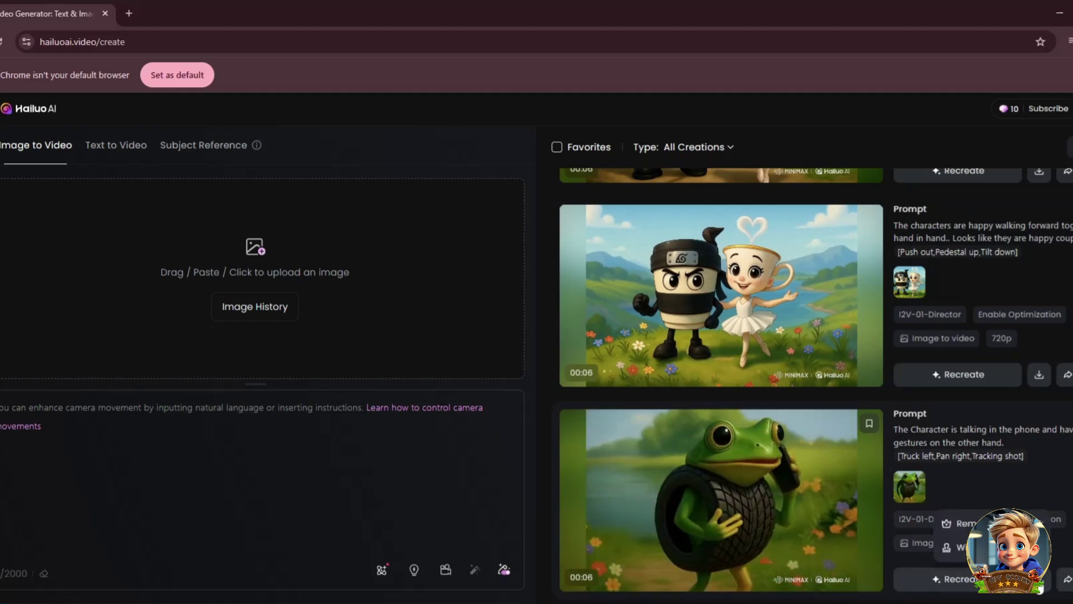
click(1040, 586)
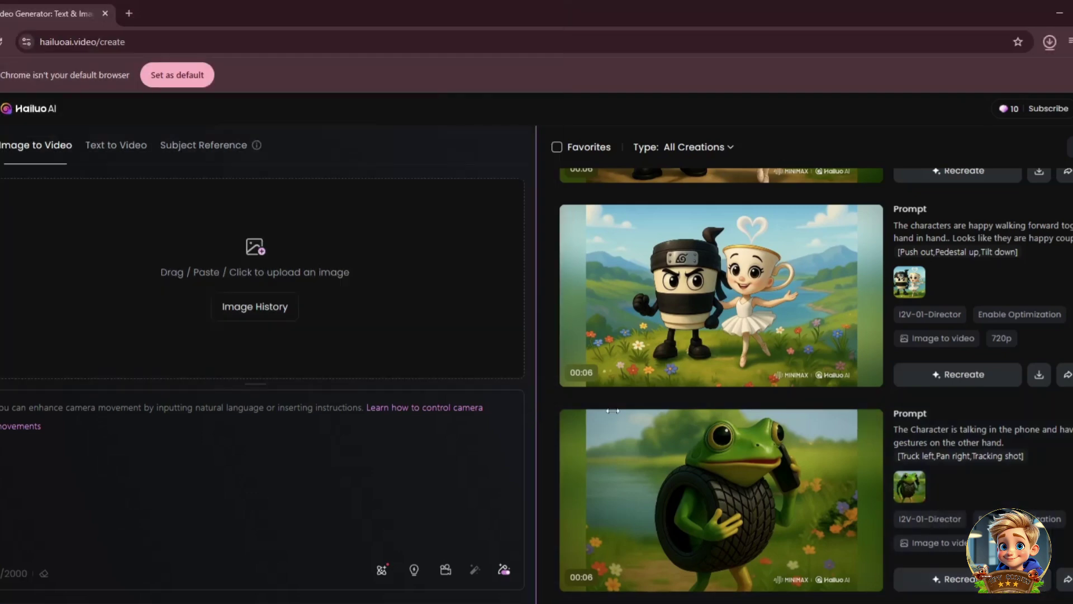
click(1039, 375)
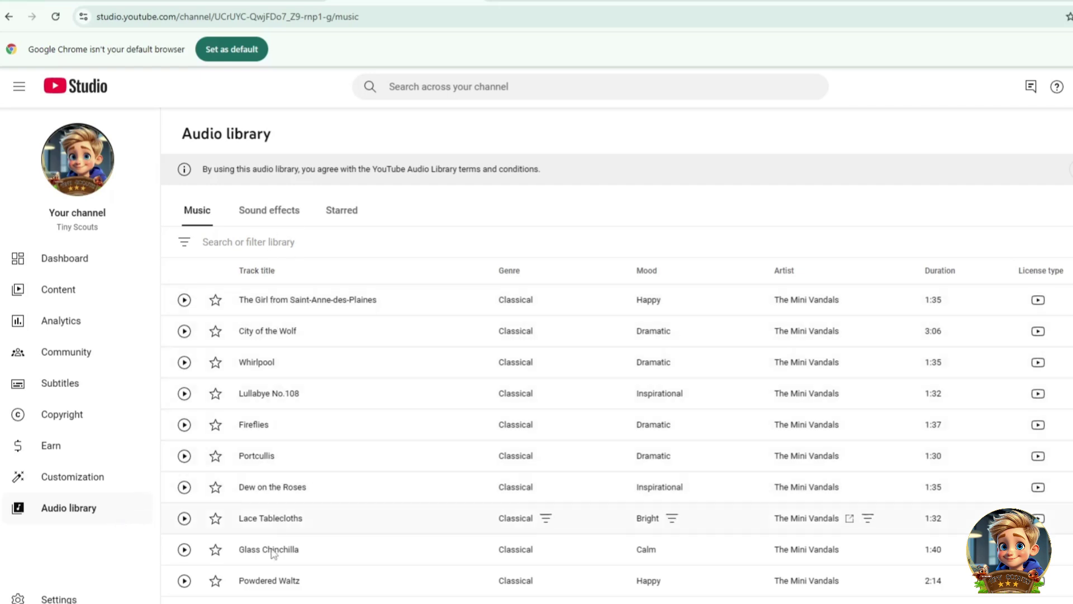
Switch to the YouTube Studio Audio library, play the Fireflies track and search the music for "italian"
click(184, 425)
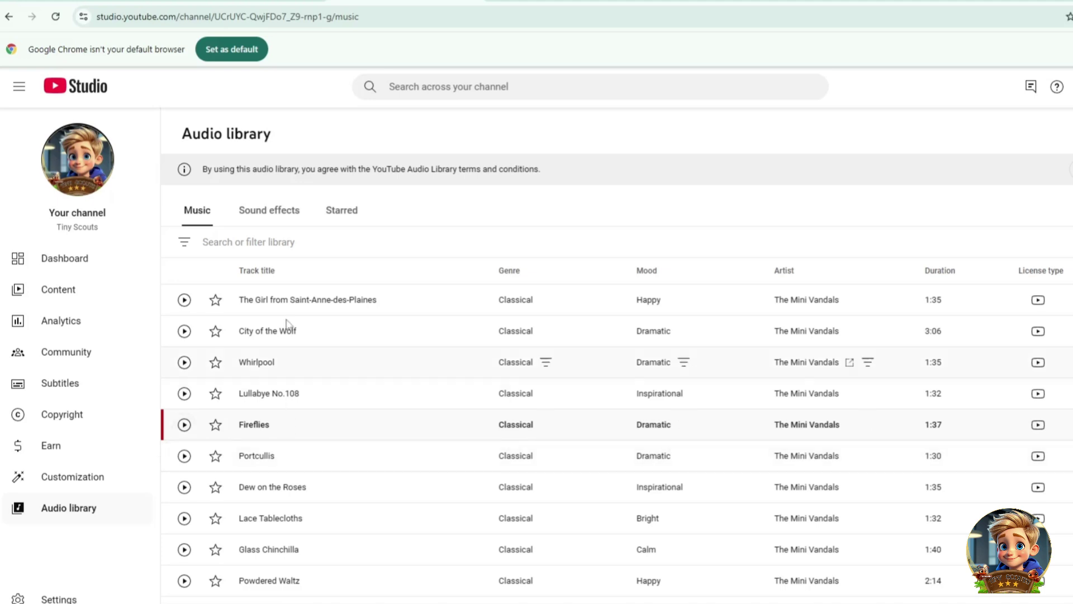
click(293, 244)
text(italian)
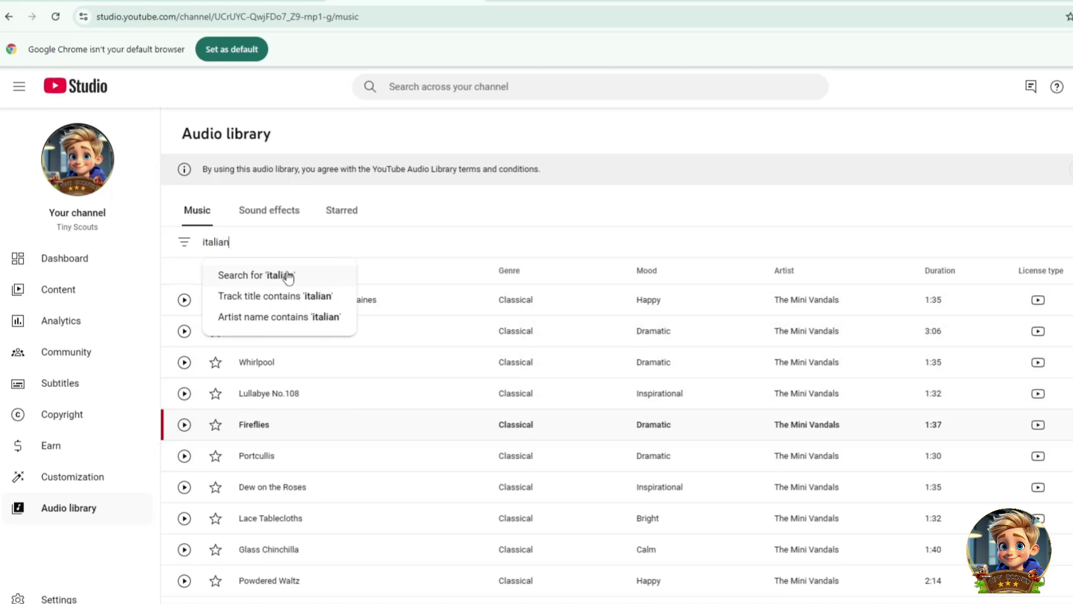
click(287, 276)
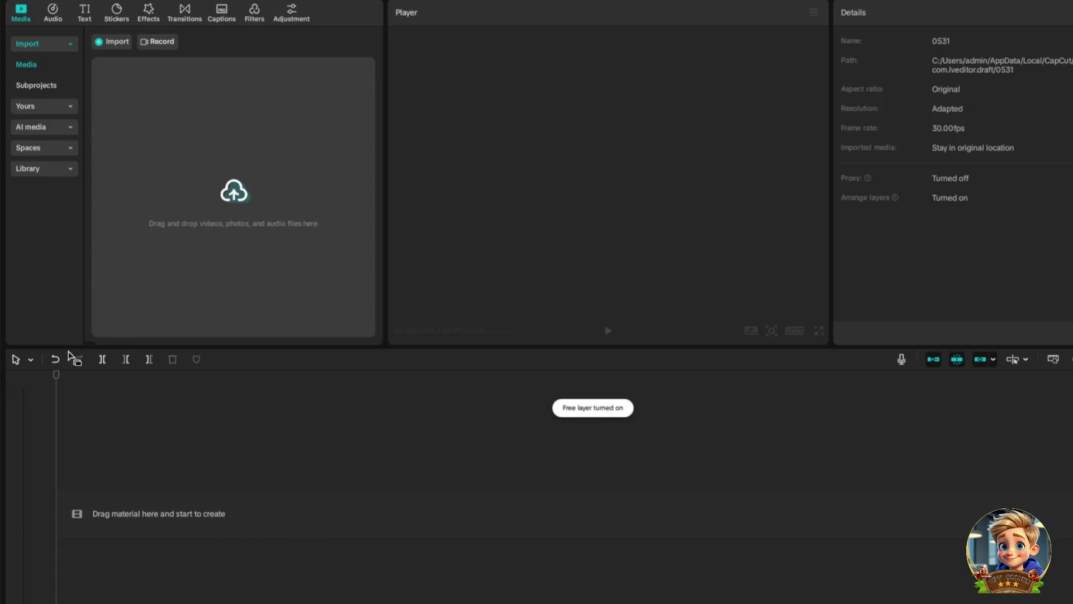
Switch to CapCut and import all the clips from the Videos folder, 1.mp4 through 8.mp4
click(117, 42)
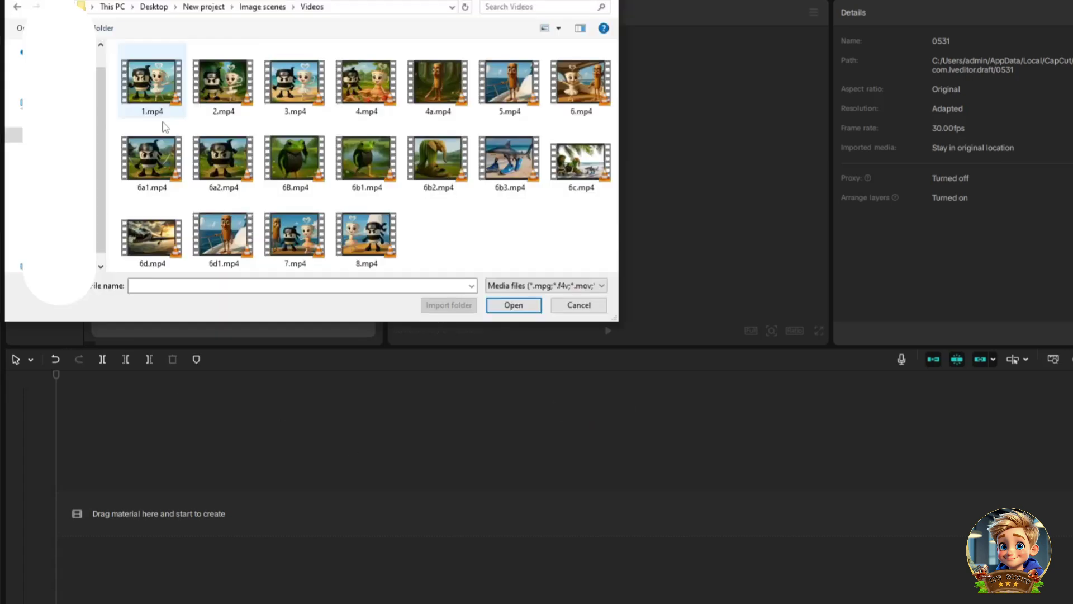
drag(601, 253, 153, 86)
click(491, 304)
Place all the imported video clips in sequence on the timeline, starting at its beginning
scroll(351, 285, down, 3)
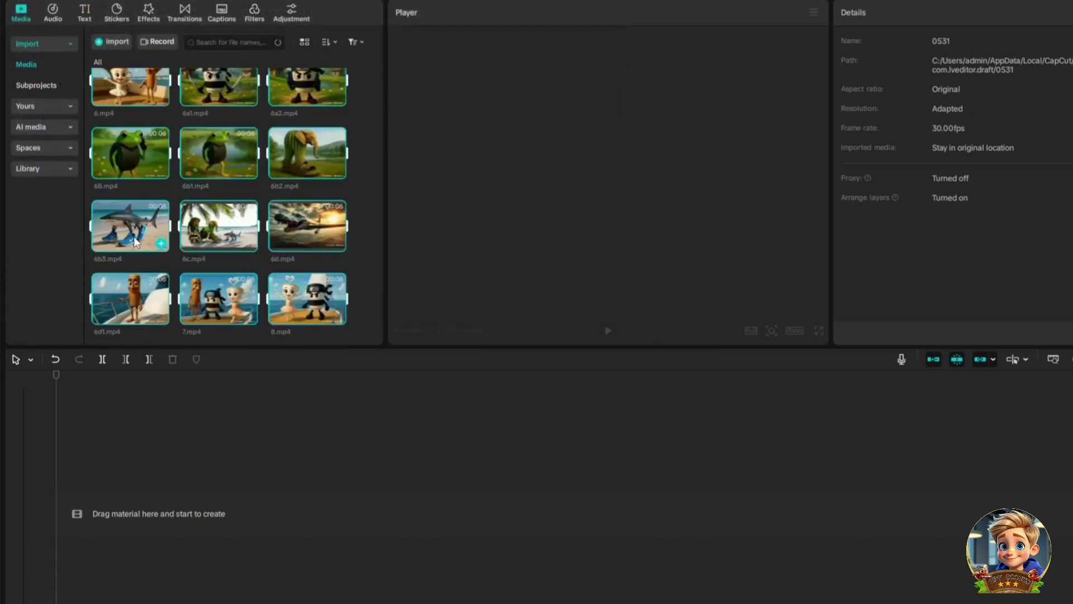
drag(307, 226, 131, 464)
drag(119, 428, 363, 458)
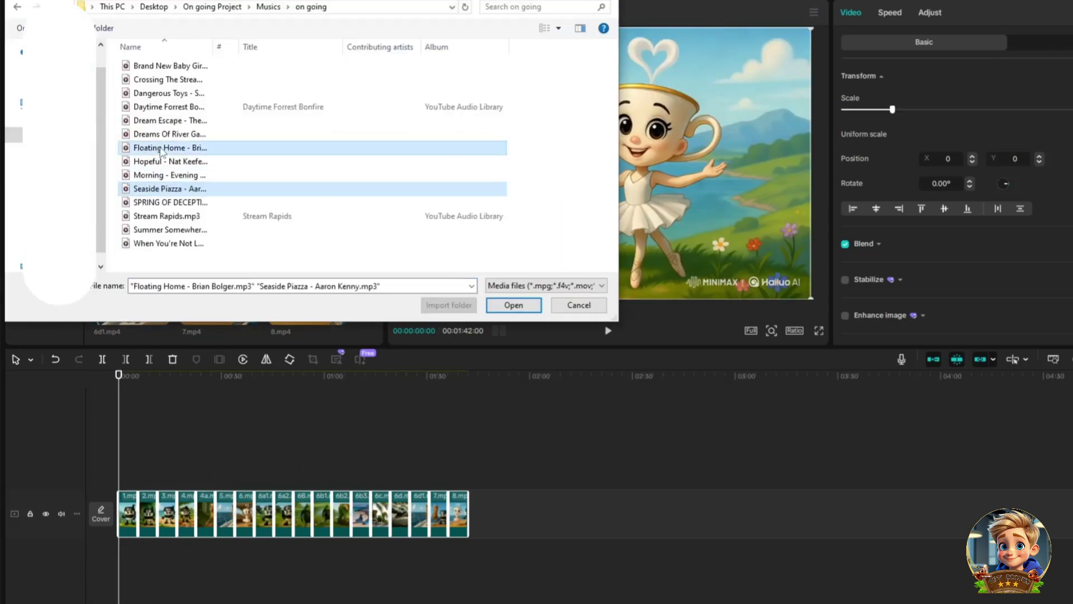
Import the music tracks Dangerous Toys, Dream Escape, Floating Home and Seaside Piazza from the on going music folder
ctrl+click(167, 93)
ctrl+click(162, 120)
click(513, 305)
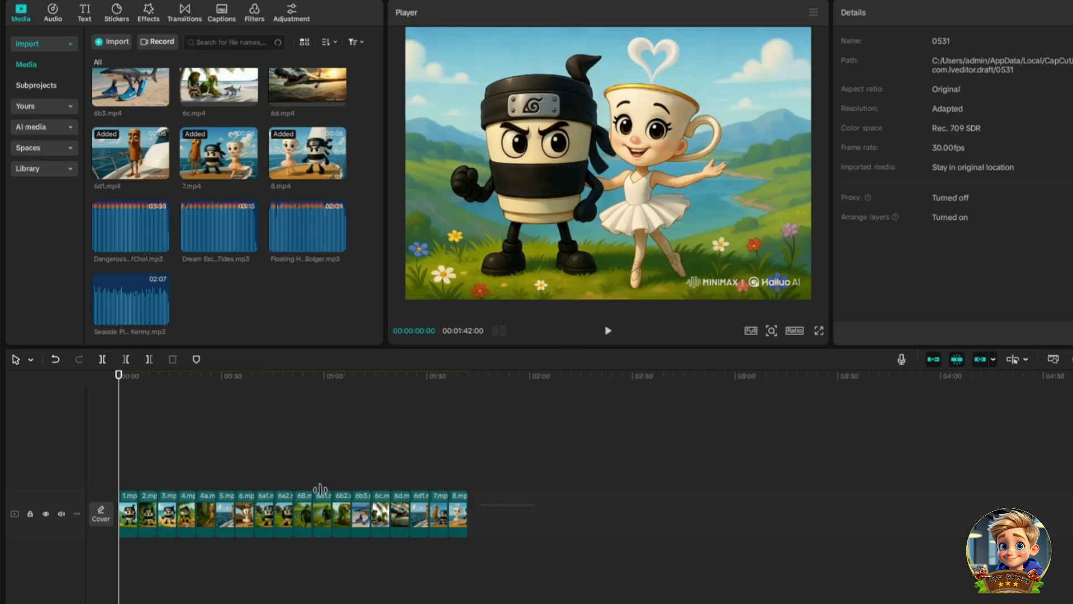
Enlarge all timeline clips together and shift their picture so the MiniMax and Hailuo AI watermark falls outside the frame
key(ctrl+a)
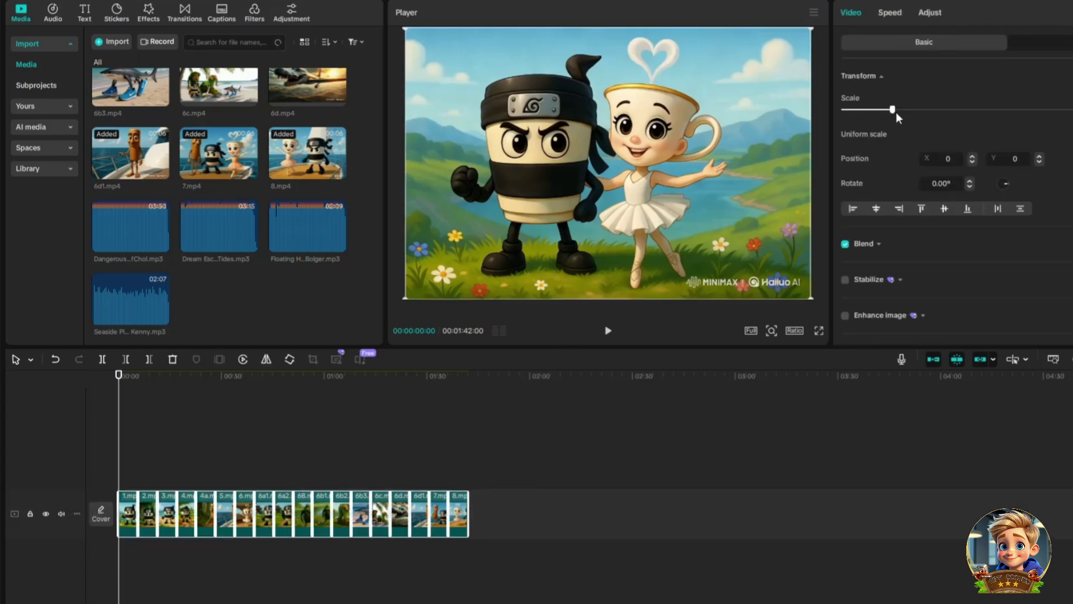
click(897, 110)
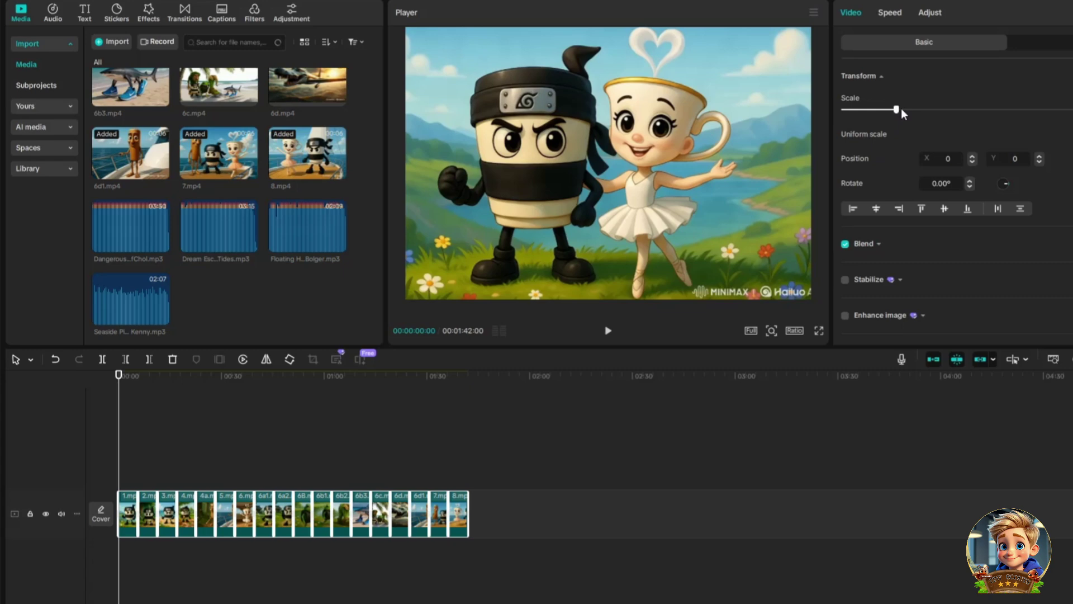
click(901, 110)
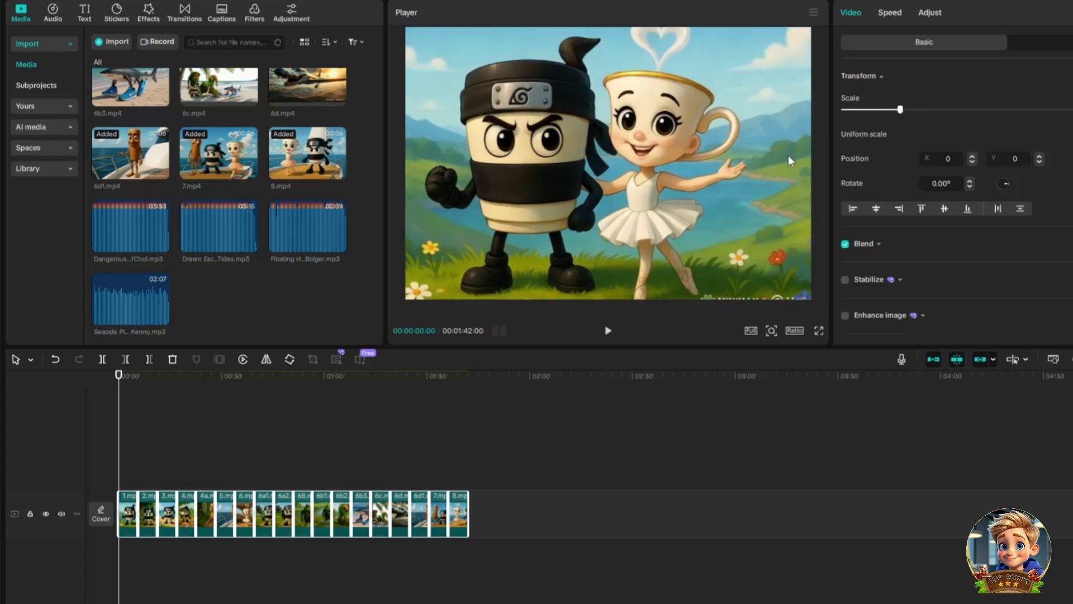
mouse_move(758, 176)
mouse_down()
mouse_move(757, 189)
mouse_move(764, 180)
mouse_up()
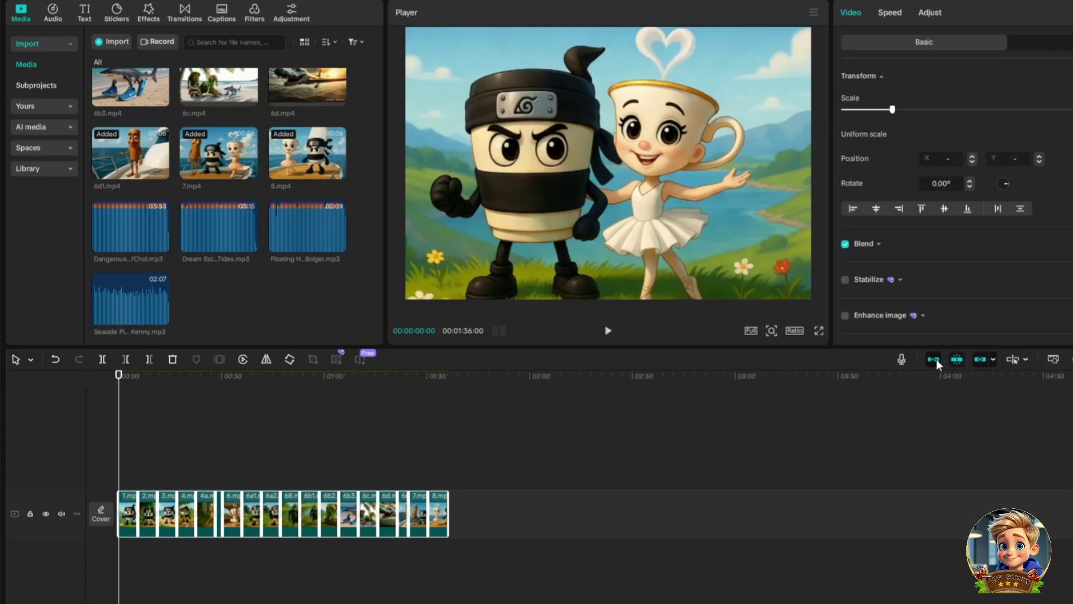
Turn off the main track magnet and move all clips about 7 seconds later, leaving the timeline's start free
click(935, 361)
drag(275, 522, 301, 524)
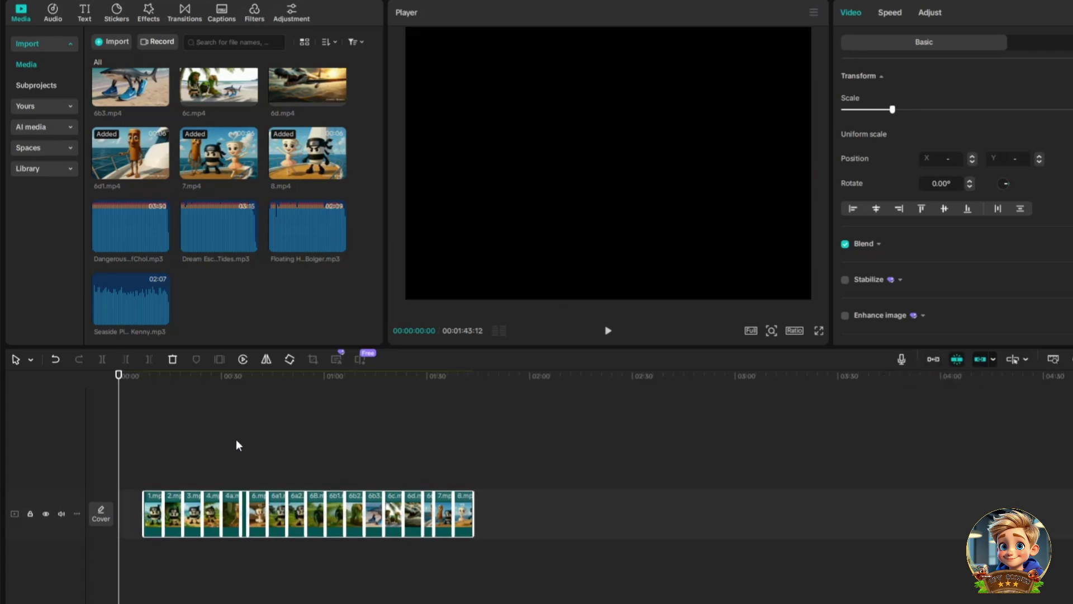
Export a still frame from 6.mp4 at 00:00:38:28, showing the ballerina cup beside the wooden bat character
click(239, 422)
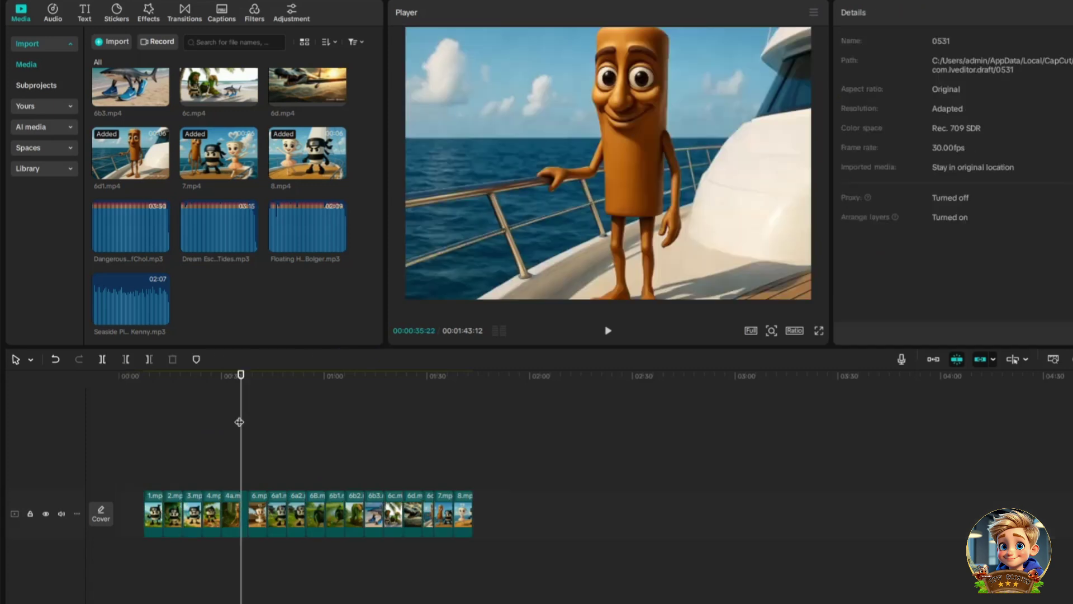
drag(241, 422, 252, 419)
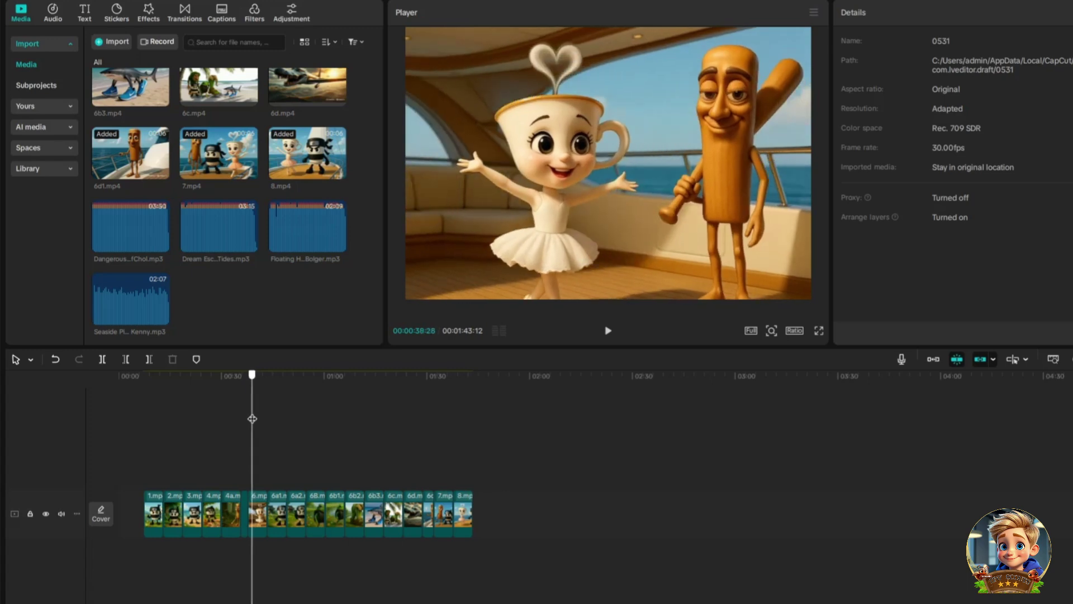
click(812, 14)
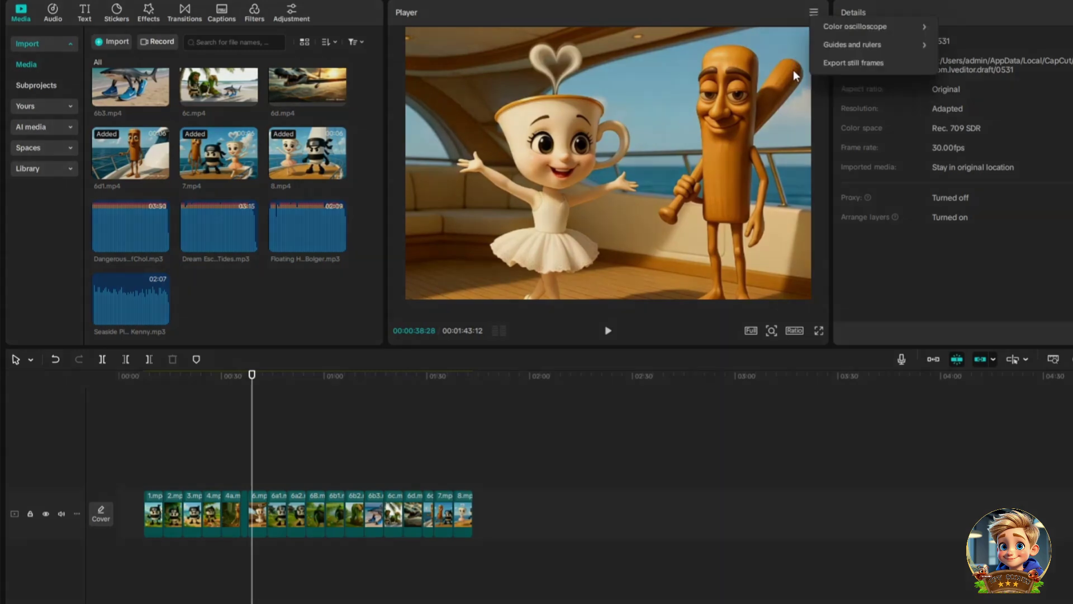
click(847, 62)
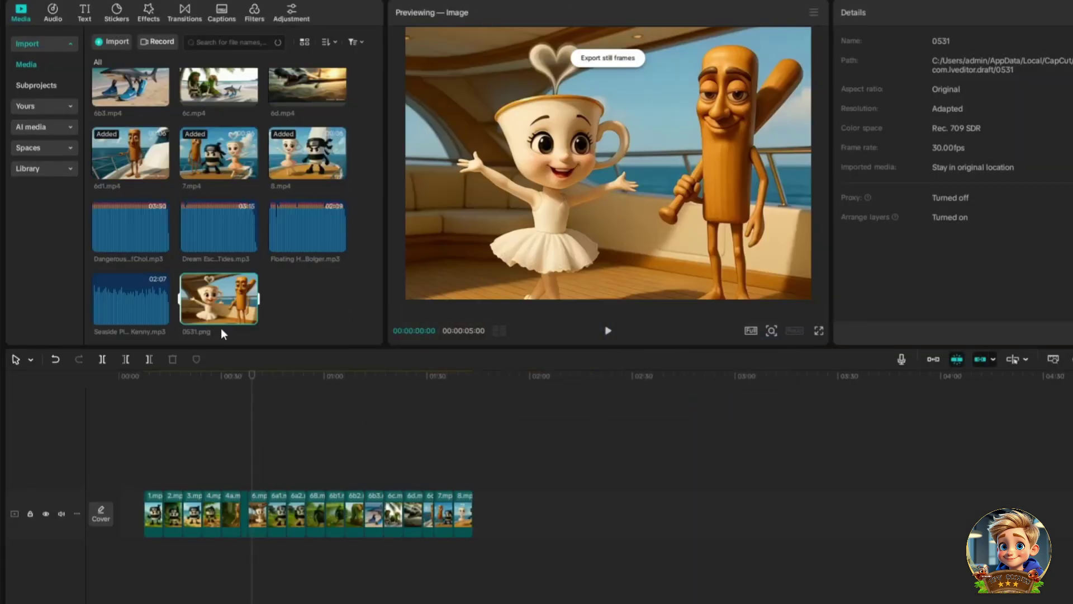
Place the still 0531.png above the main track, filling the gap before 1.mp4, with a 1.8 s Retro Fade-in animation
drag(223, 334, 122, 470)
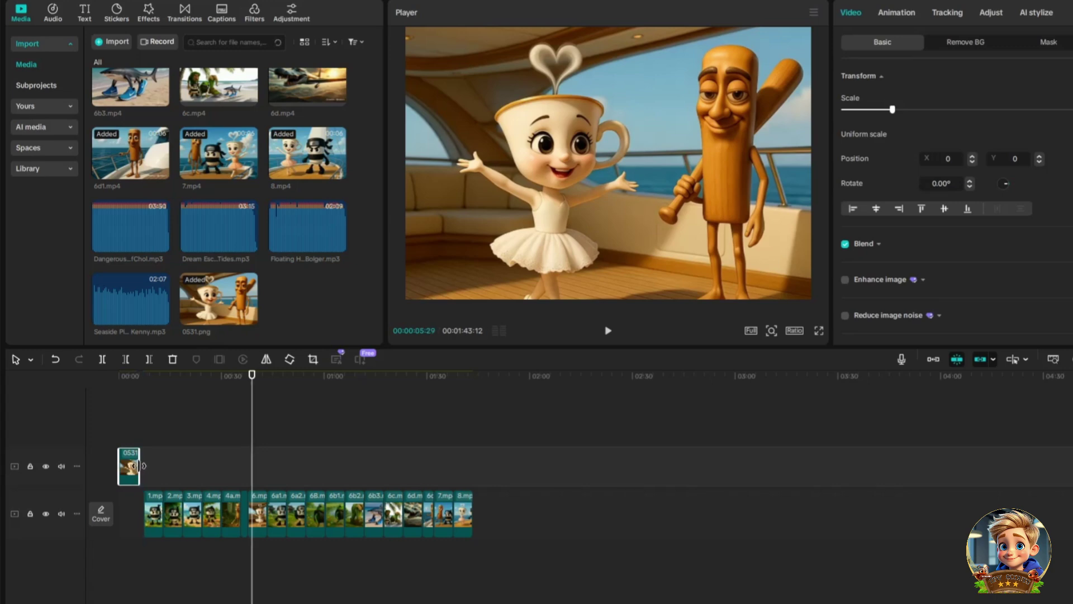
click(137, 401)
click(129, 467)
ctrl+scroll(439, 506, up, 3)
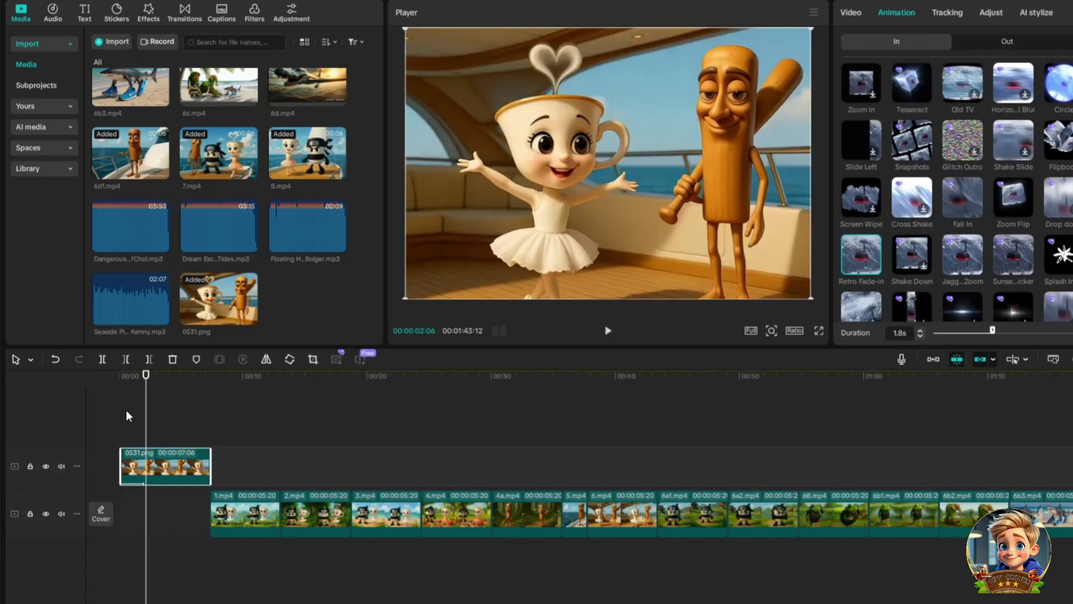
Add a two-line title at 00:00:02:06 reading "When Tung Tung Tung Sahur Kidnapped the Ballerina Cappuccina" in the lower part of the frame
click(85, 11)
drag(100, 48, 143, 437)
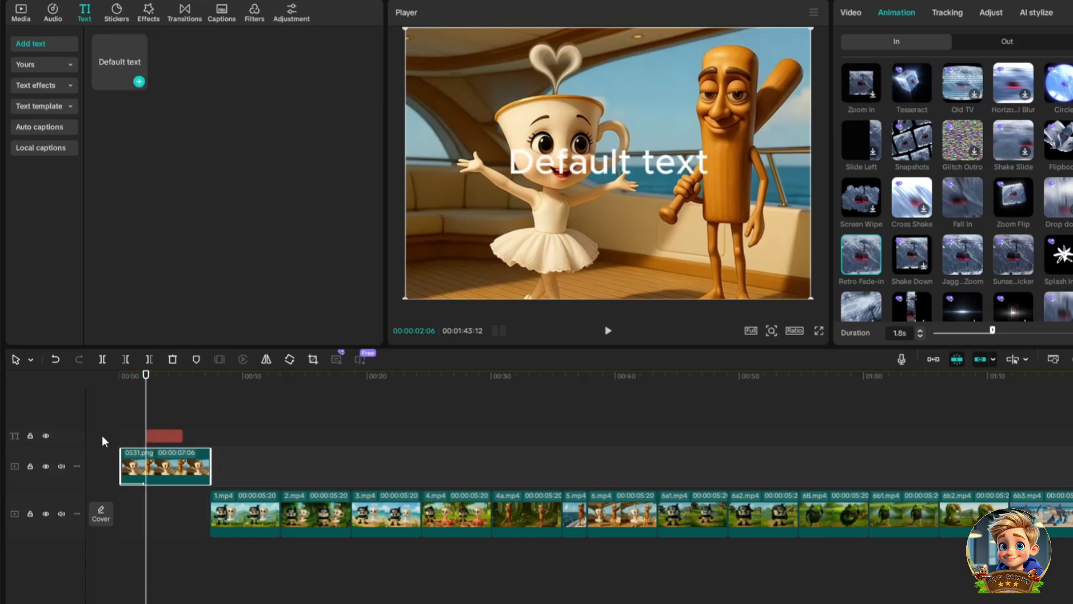
drag(908, 77, 831, 74)
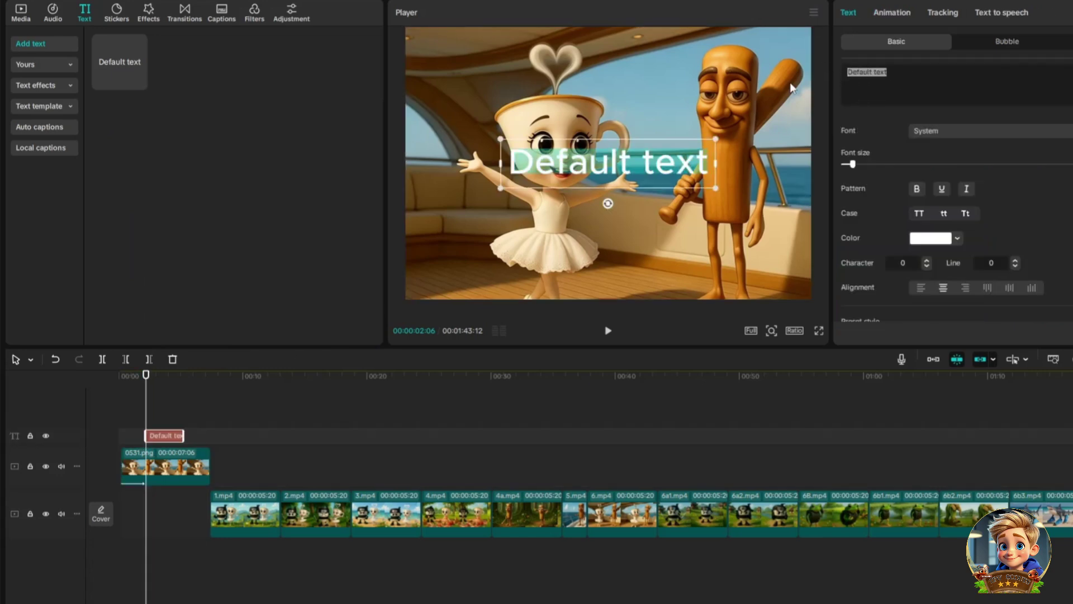
text(When Tung Tung Tung Kidnapped the Ballerina)
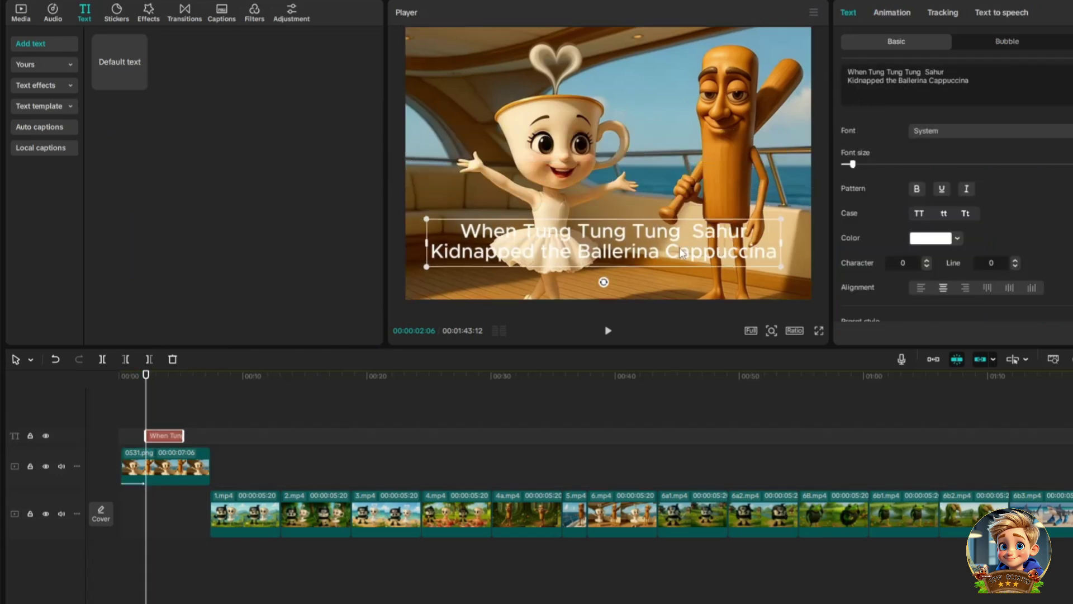
drag(676, 249, 681, 267)
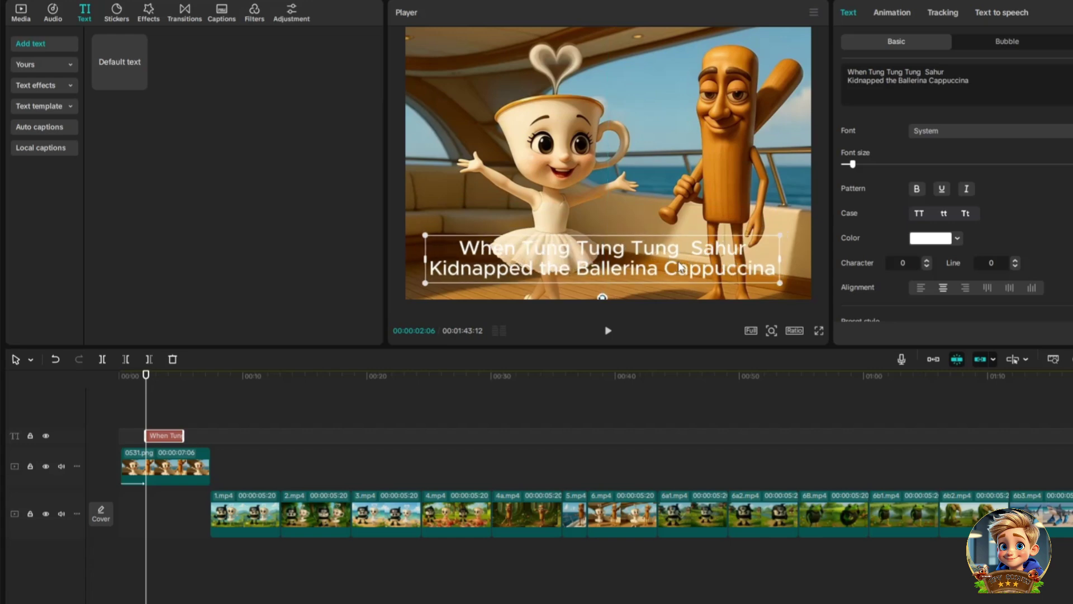
key(BackSpace)
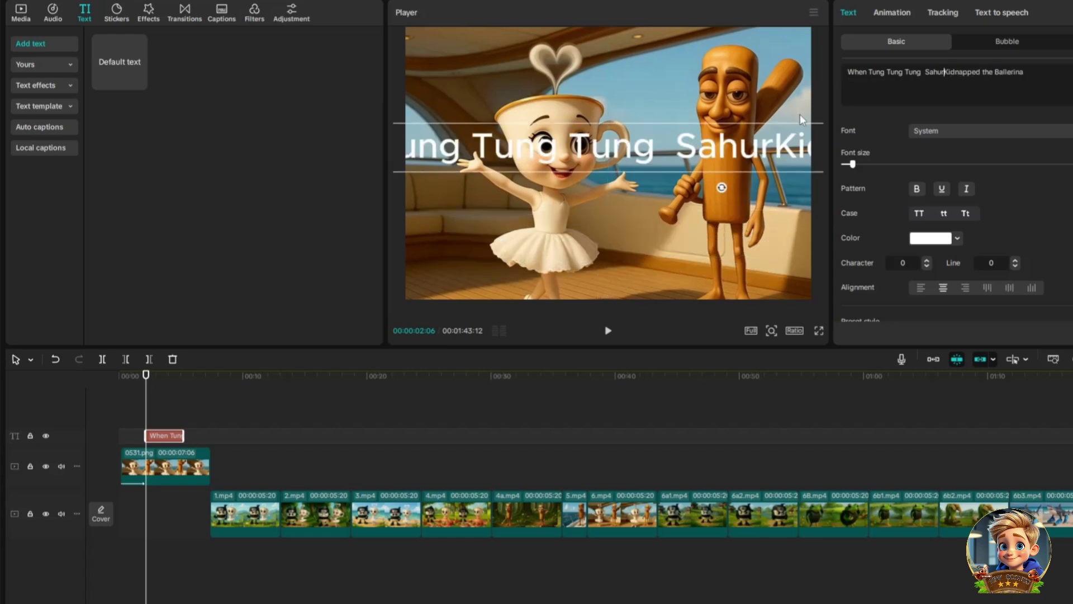
key(ctrl+shift+z)
key(ctrl+shift+z)
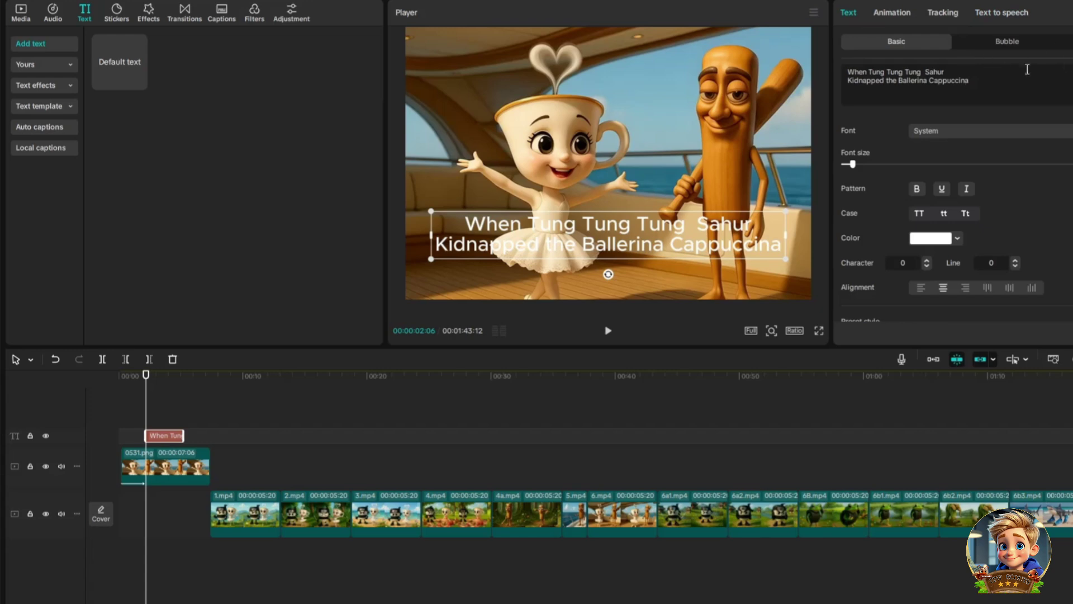
Remove "the" from the title and give it a blue outlined text effect with a 0.5 s strobe In animation
scroll(951, 196, down, 5)
click(861, 217)
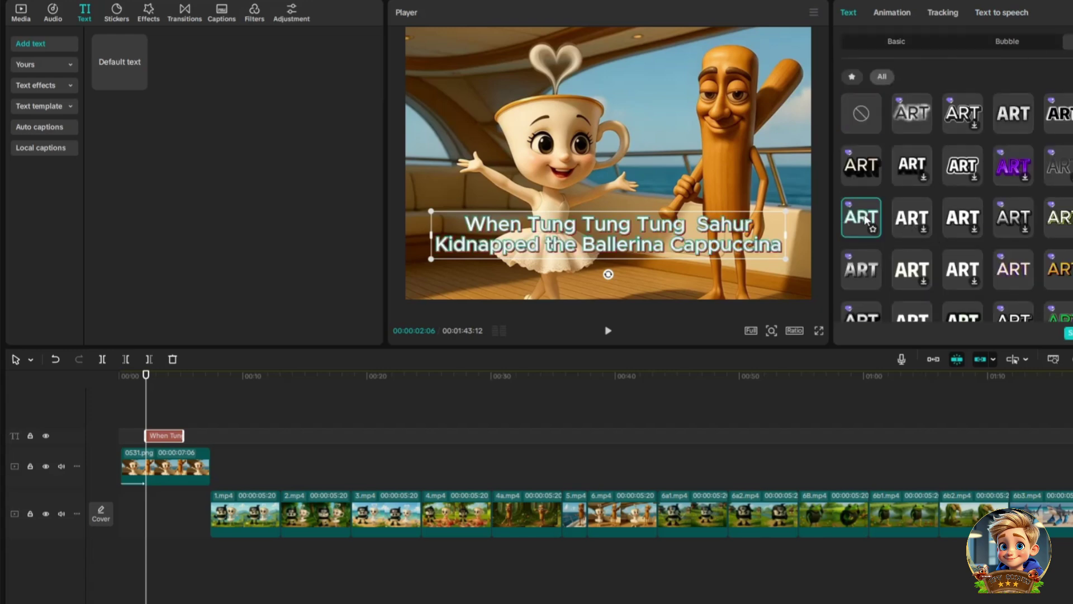
click(961, 118)
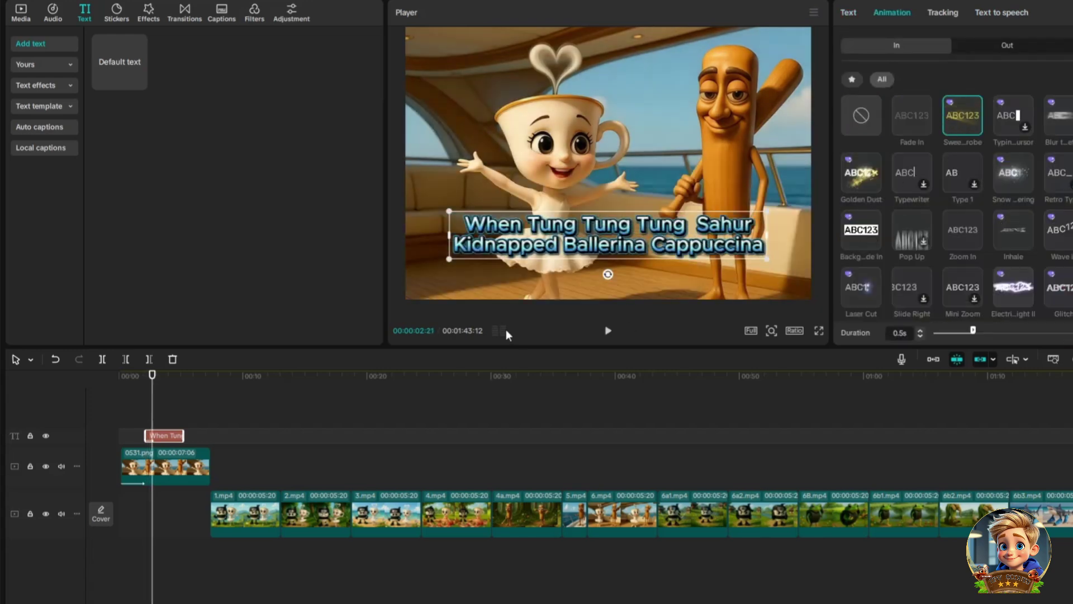
Preview the title animation and trim the title and the opening still to end together at about 5 seconds
drag(183, 434, 195, 435)
click(608, 331)
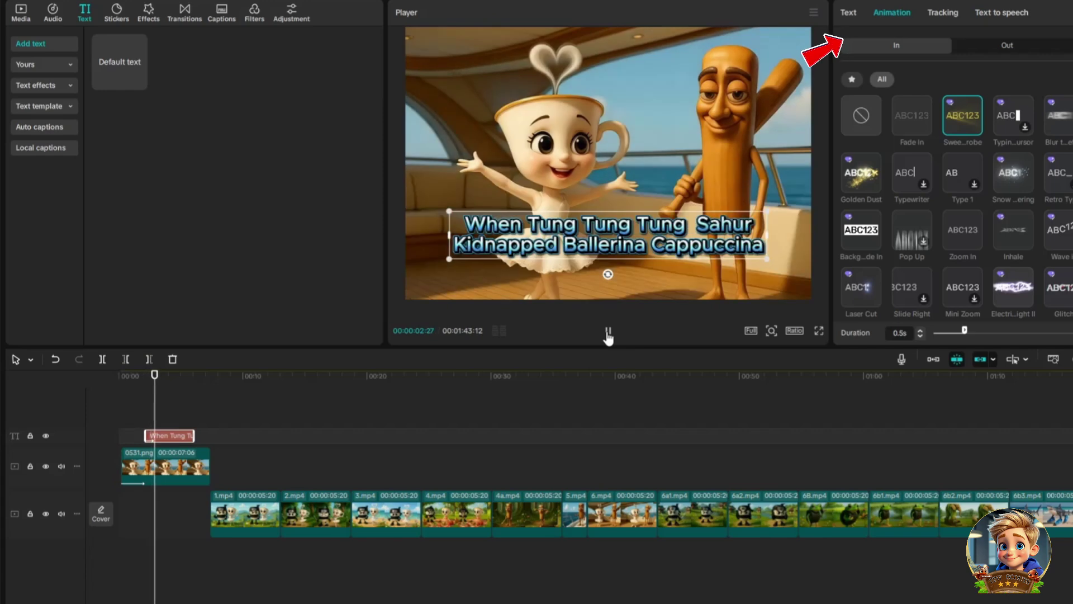
click(608, 331)
click(200, 469)
drag(210, 466, 180, 467)
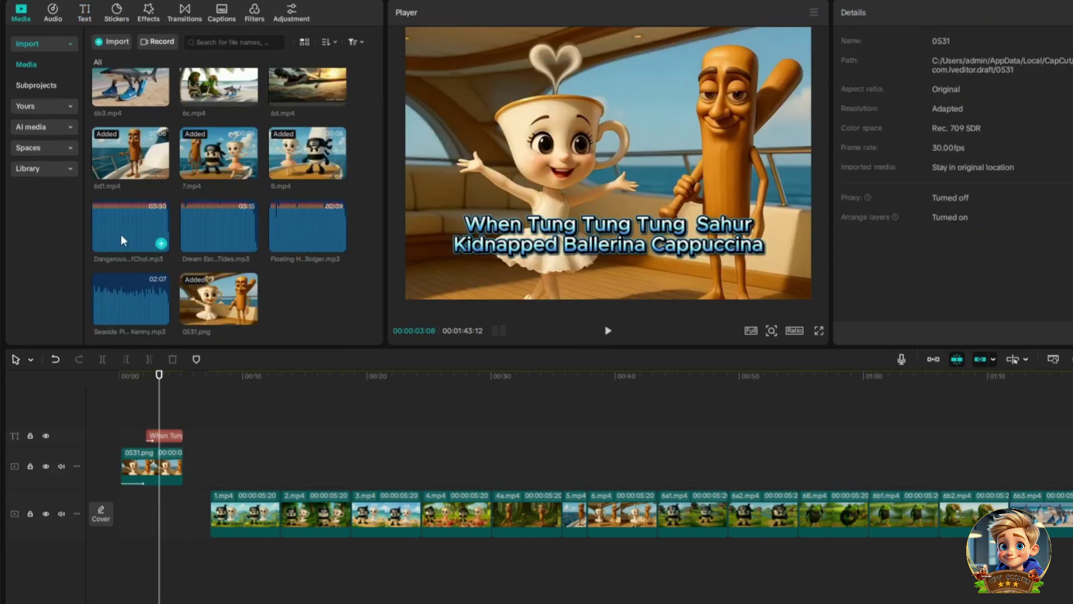
Add the Dangerous Toys music under the opening still and move 1.mp4 directly behind the still
drag(121, 245, 108, 558)
drag(241, 512, 229, 511)
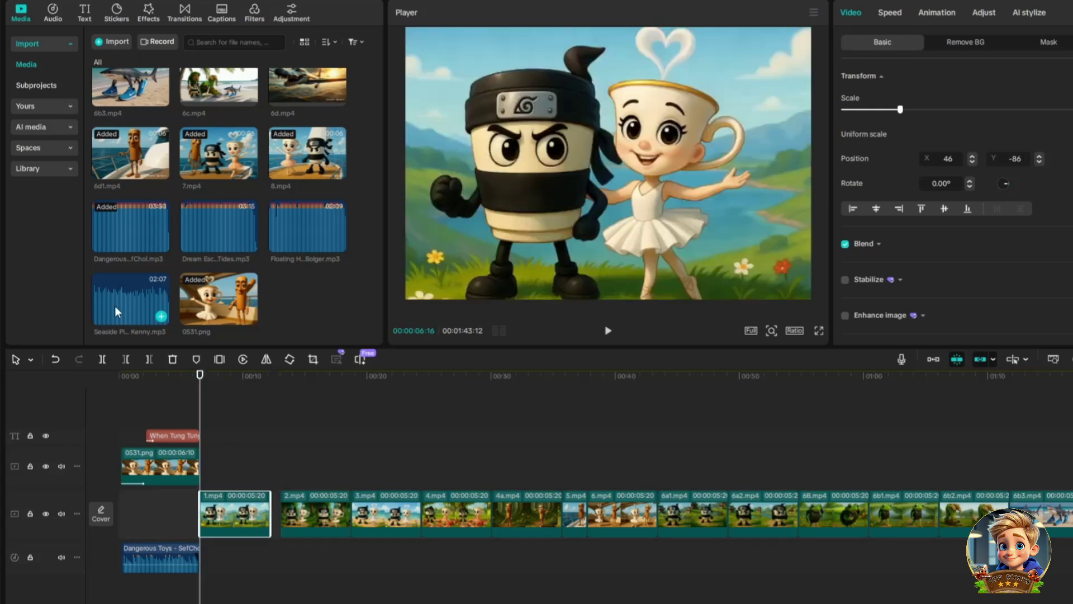
Place the Seaside Piazza music directly after Dangerous Toys on the audio track and play back the transition
drag(116, 306, 201, 554)
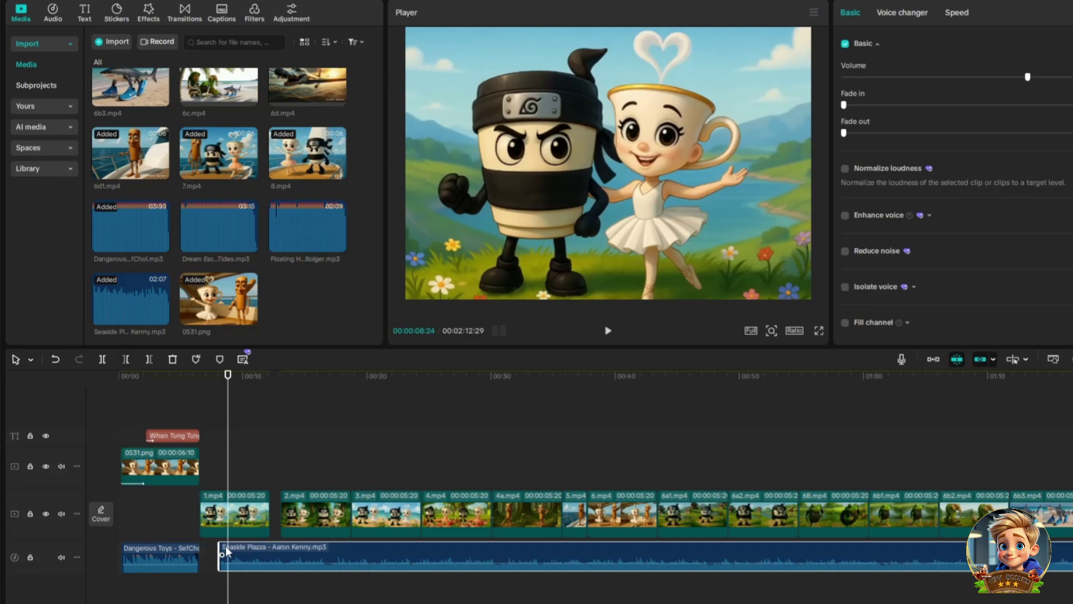
click(197, 439)
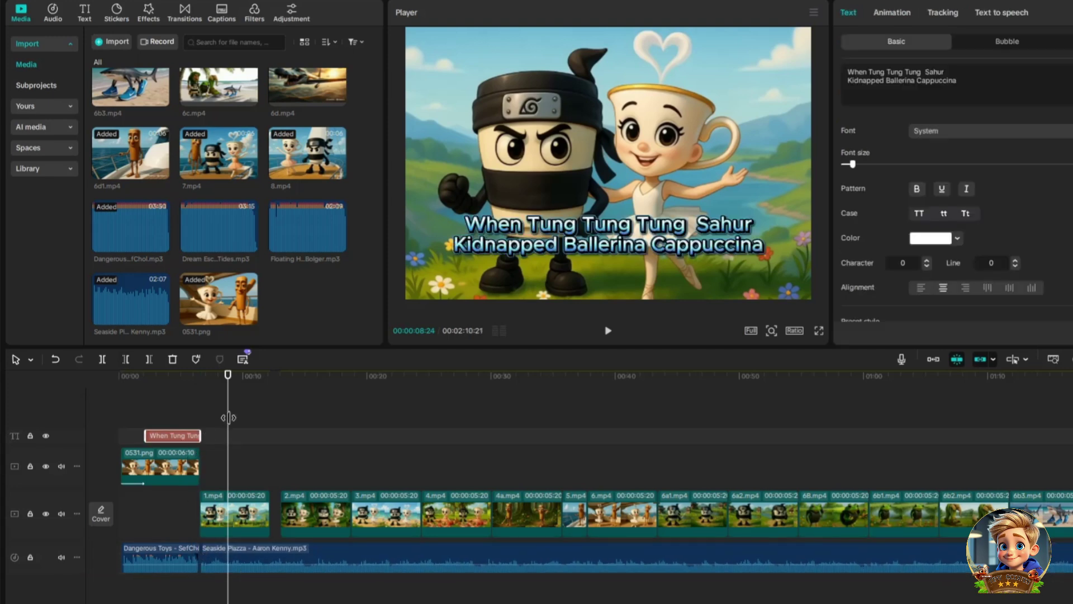
click(608, 330)
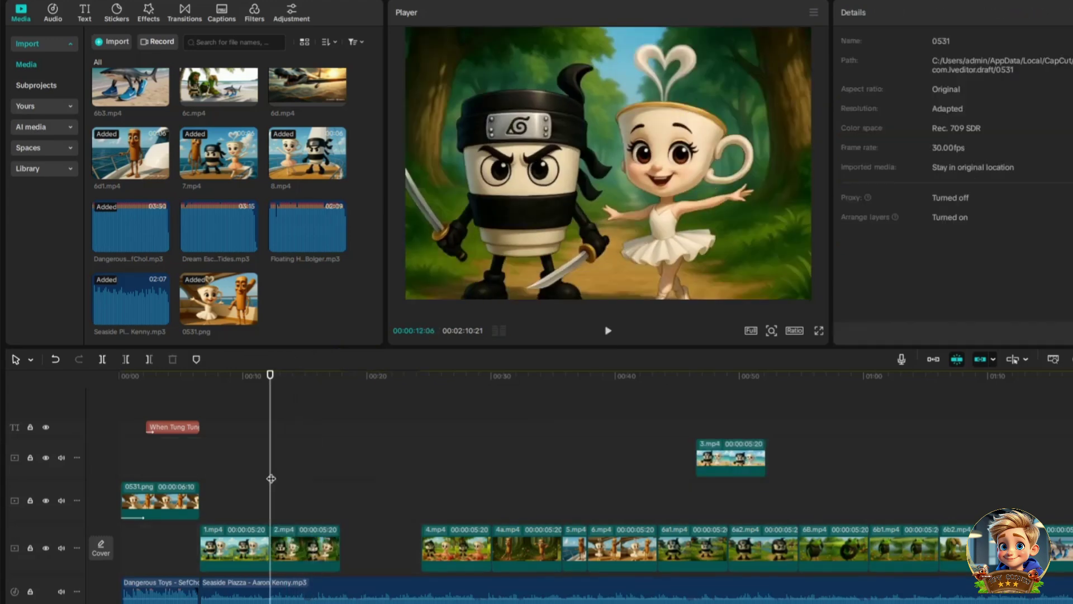
Move 4.mp4 directly after 2.mp4 and 4a.mp4 directly after 4.mp4 on the main track, checking the playback
drag(456, 540, 373, 539)
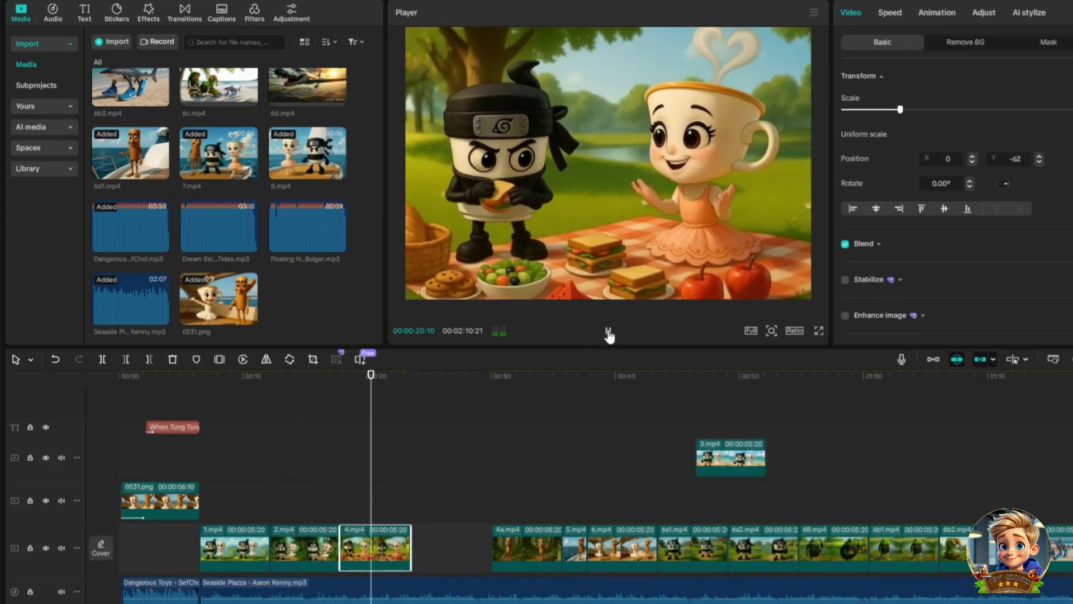
drag(518, 541, 435, 542)
key(space)
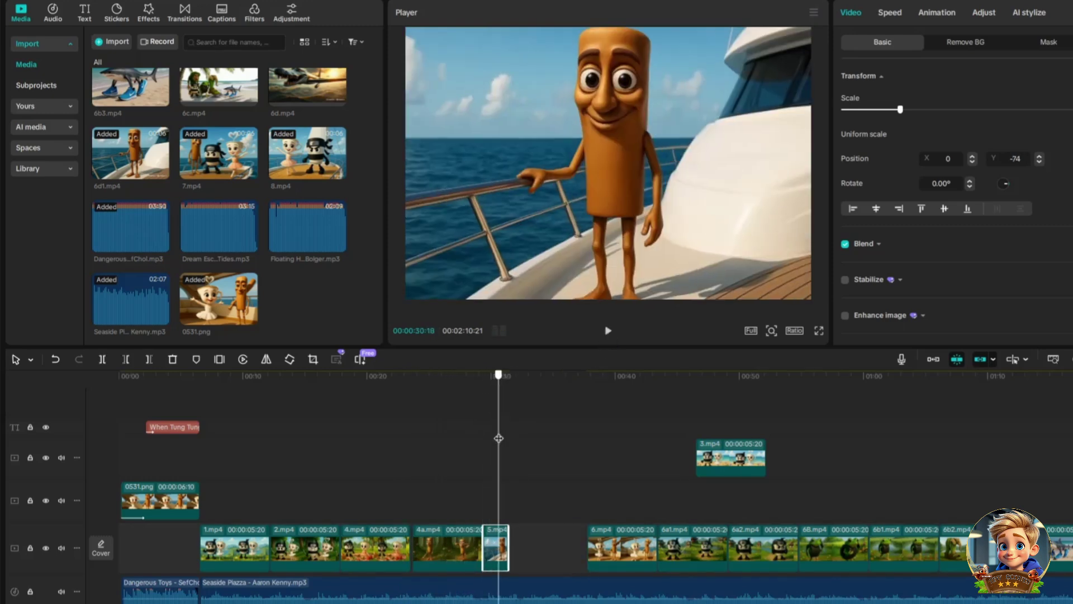
key(ctrl+z)
key(ctrl+shift+z)
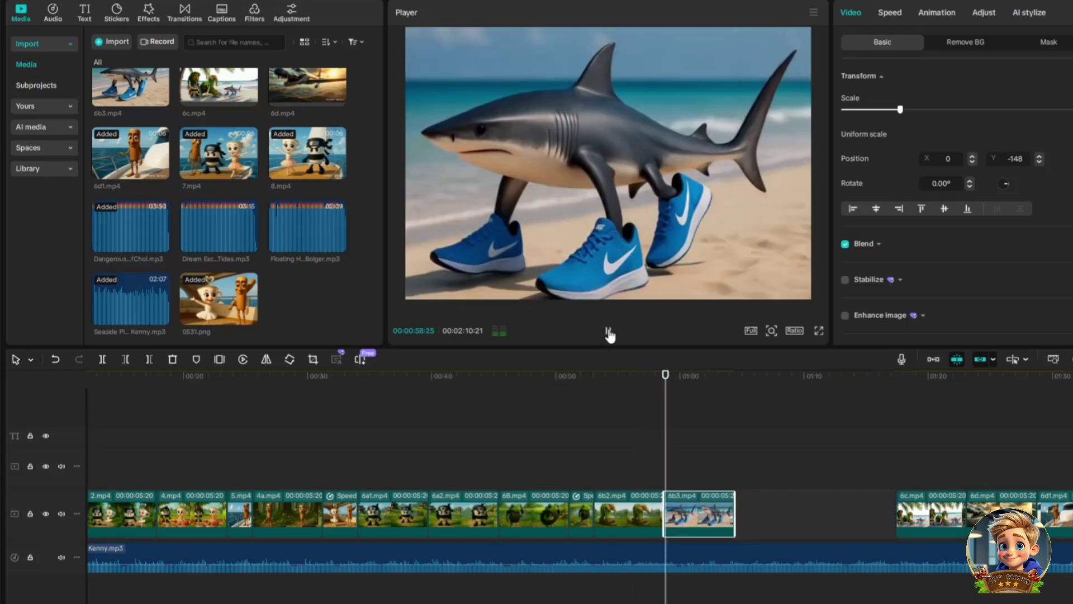
Speed up 6b3.mp4, then close the gap with a sped-up 6c.mp4 directly after it, previewing both clips
click(608, 332)
click(608, 331)
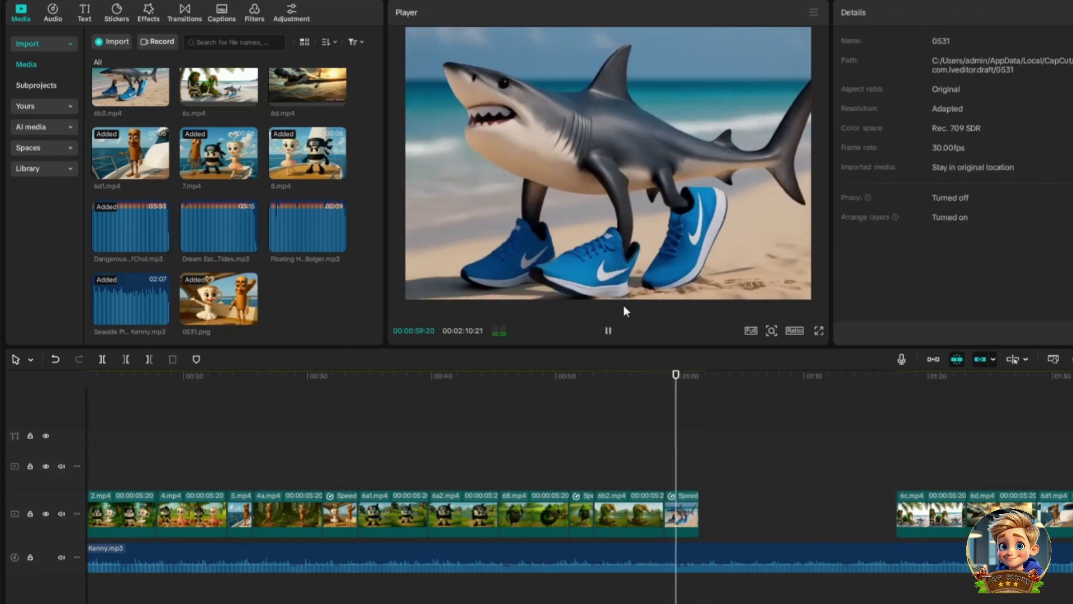
click(608, 331)
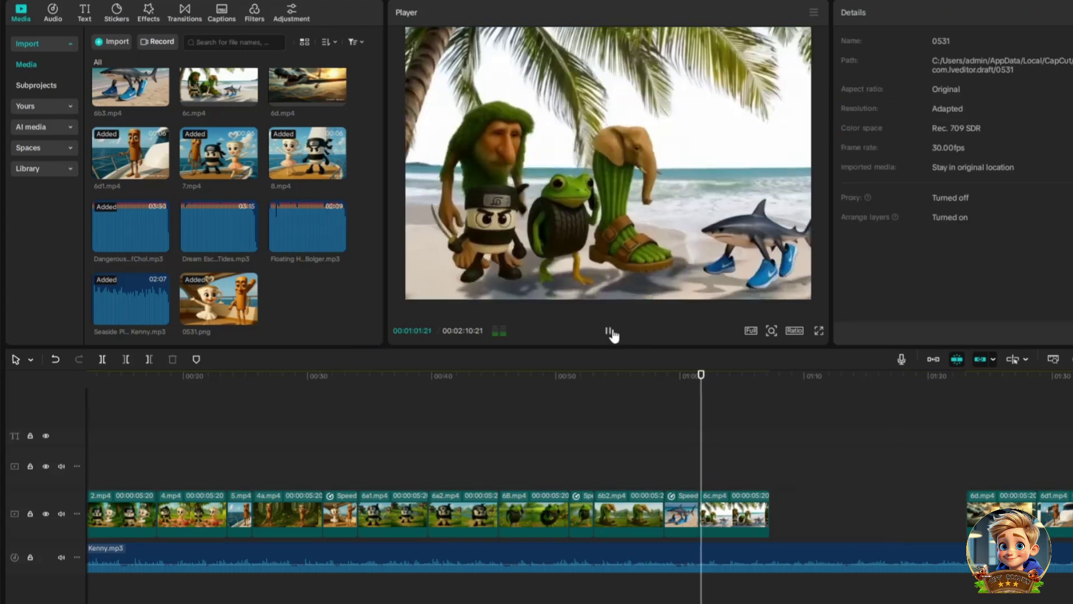
click(608, 330)
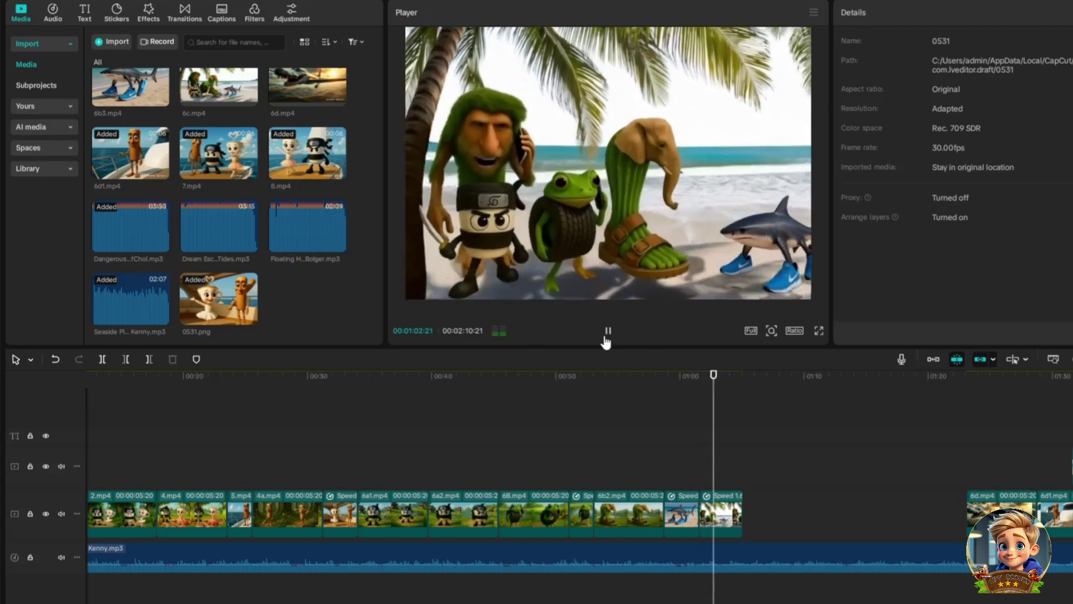
click(608, 330)
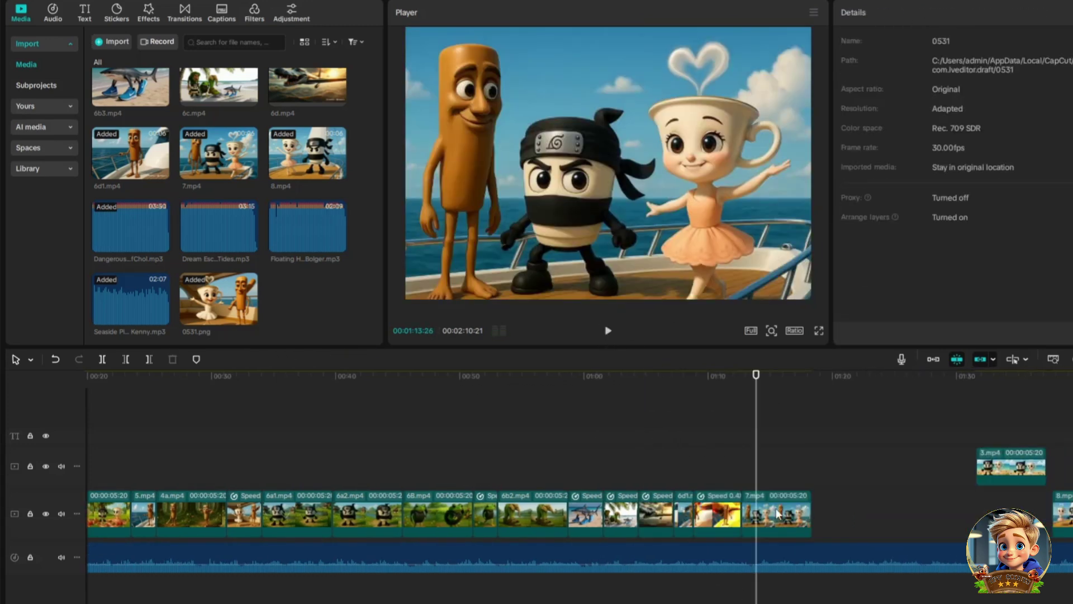
Delete 7.mp4 from the main track, move 8.mp4 into its place and play it back
click(951, 511)
drag(950, 510, 790, 511)
click(474, 462)
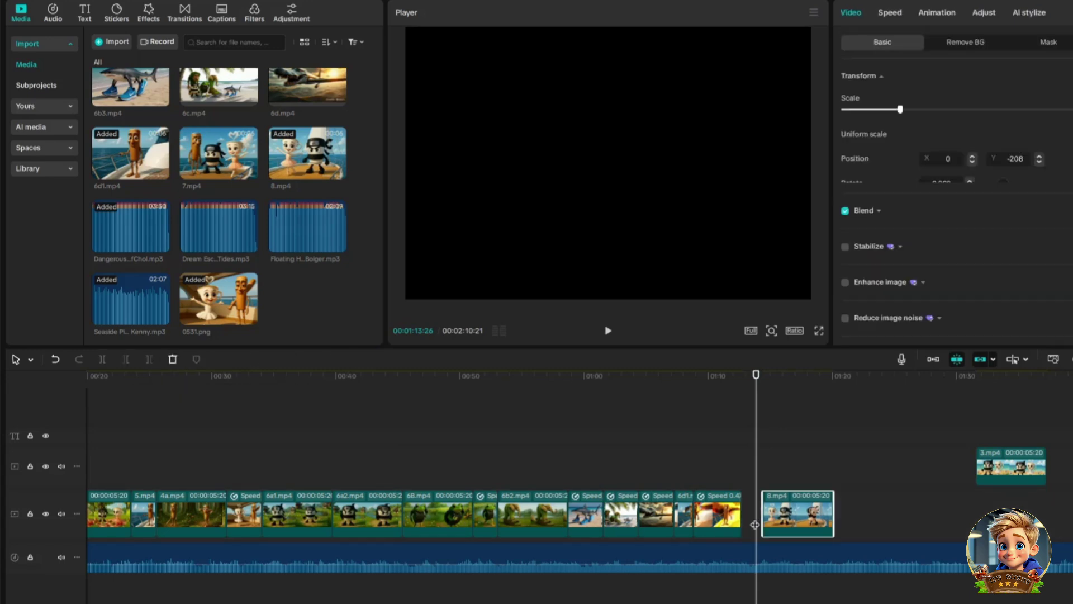
click(607, 330)
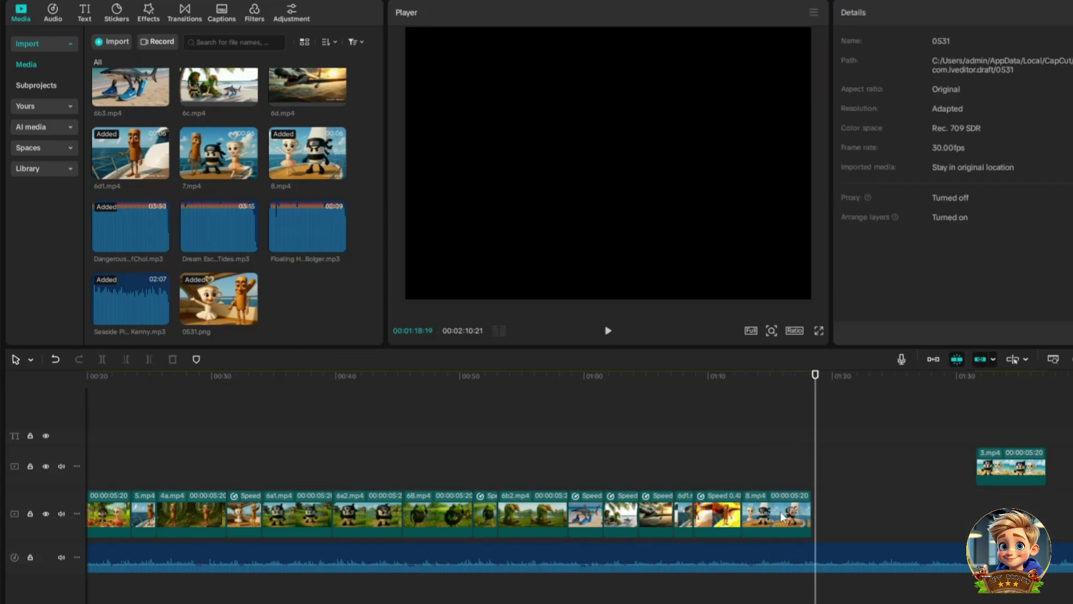
Slow a section of 8.mp4 to 0.6X, move 3.mp4 directly after 8.mp4 on the main track and check the playback
click(757, 510)
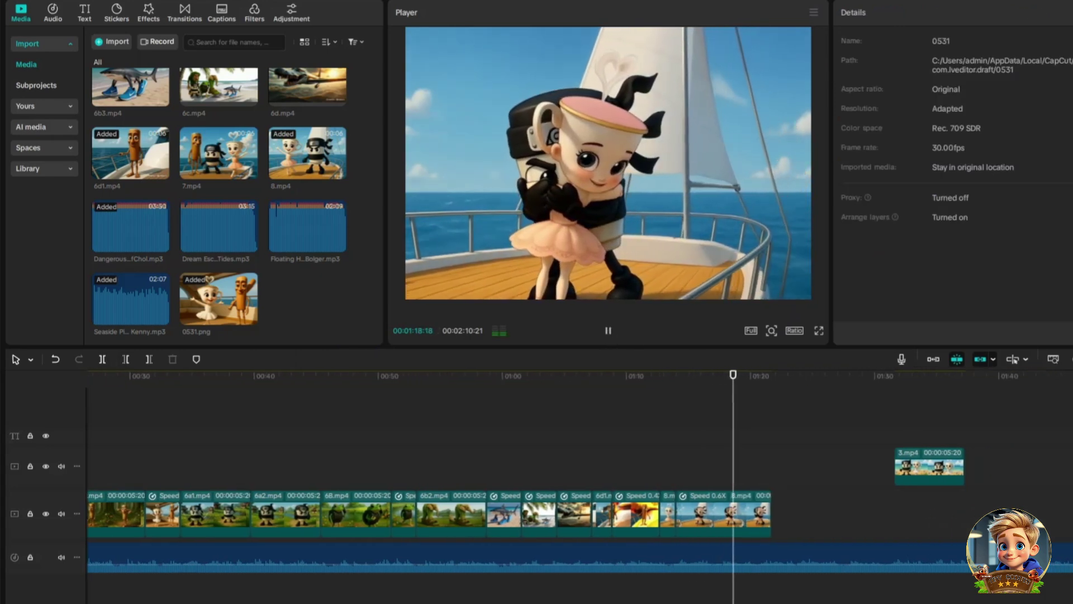
drag(928, 467, 810, 513)
click(608, 330)
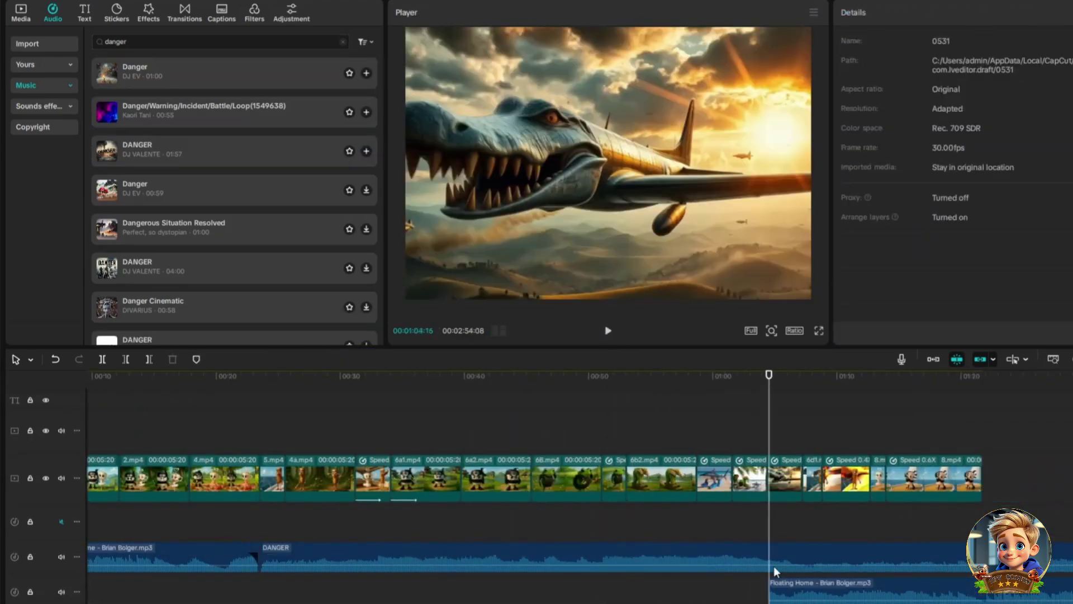
Search the music library for "missile", place Missile 01 on the audio track where the crocodile plane clip starts and play it back
click(774, 565)
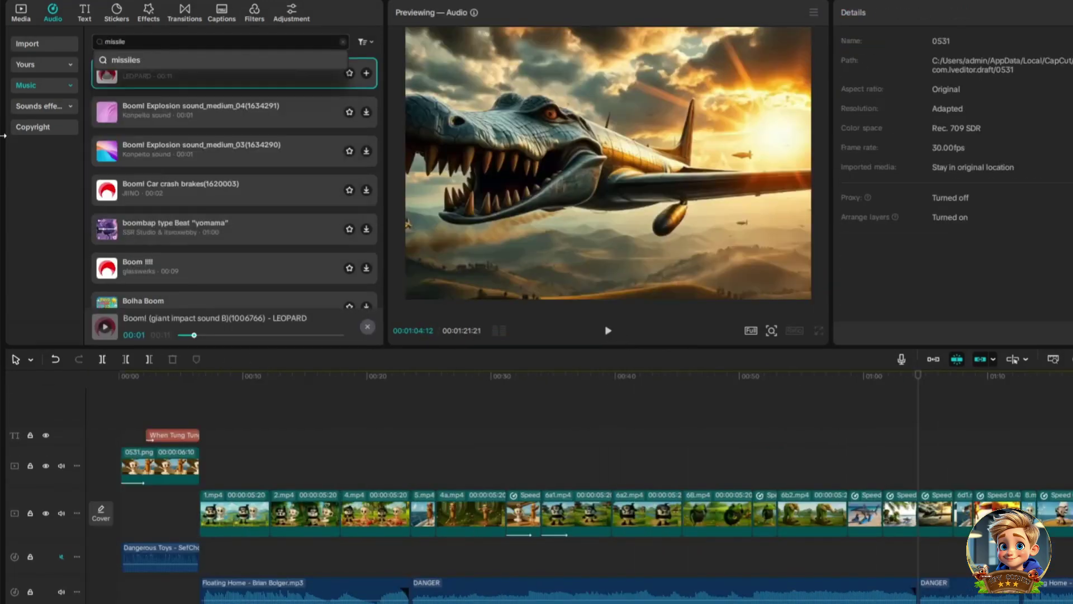
key(Return)
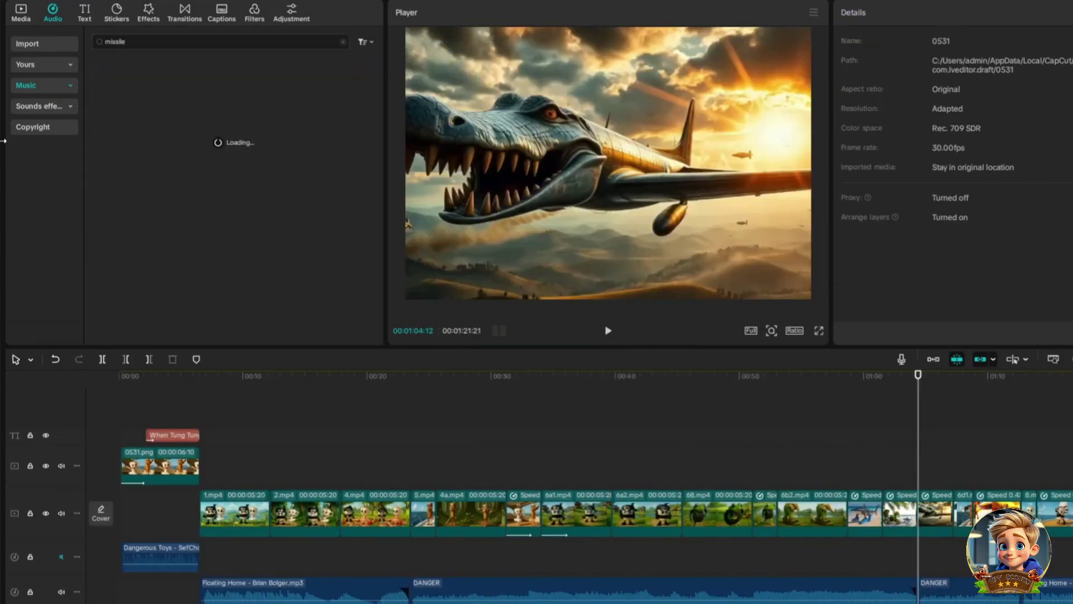
click(112, 76)
drag(135, 70, 917, 554)
scroll(838, 447, right, 3)
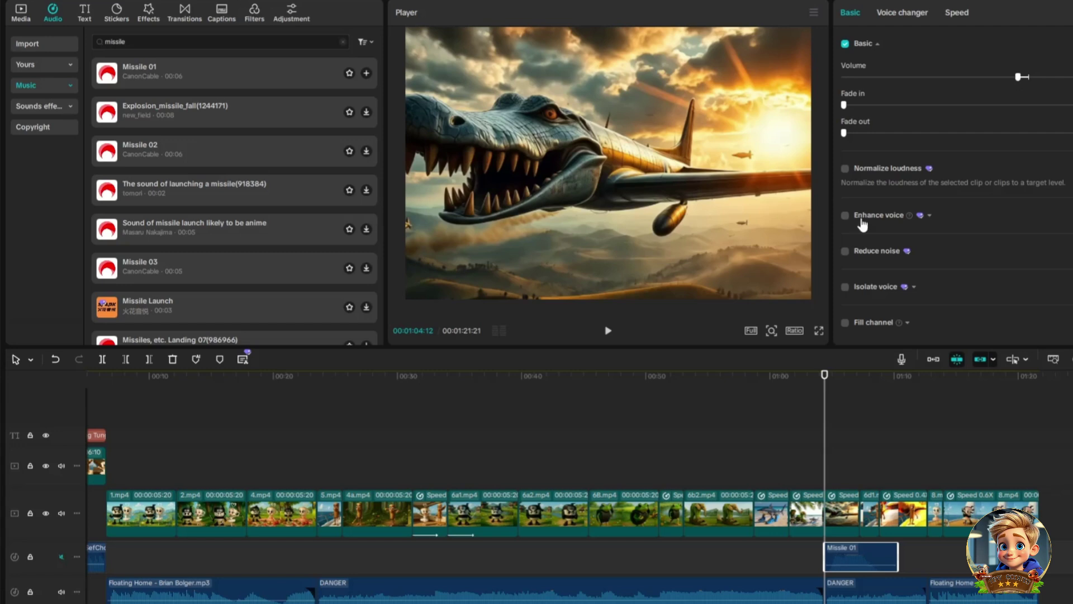
click(625, 325)
click(607, 333)
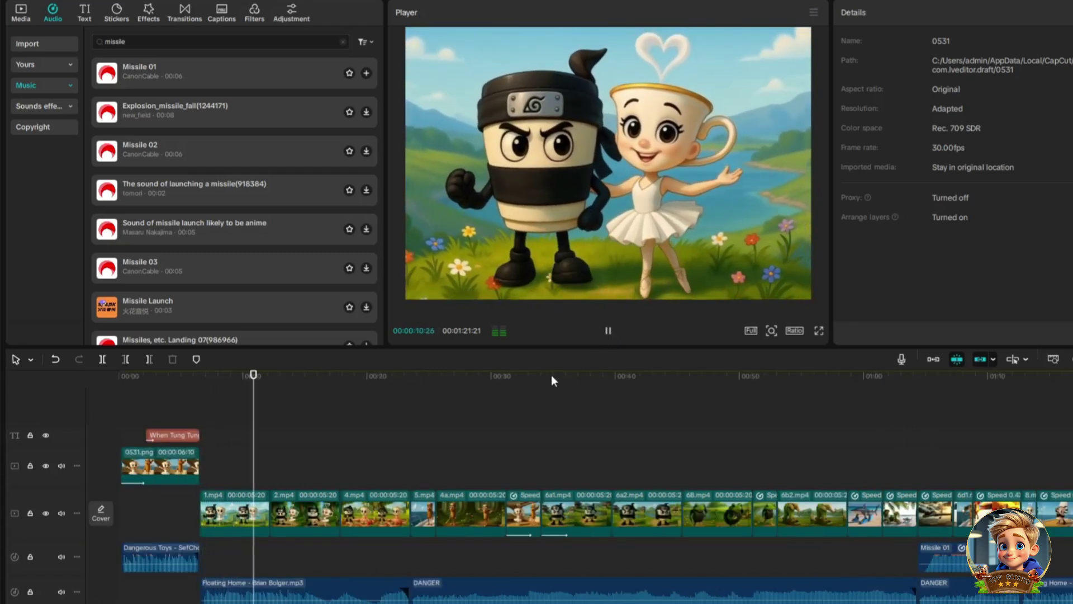
Try the UFO Blink entrance animation on 1.mp4, then apply the 3D Card entrance animation instead
click(611, 332)
click(221, 517)
click(937, 13)
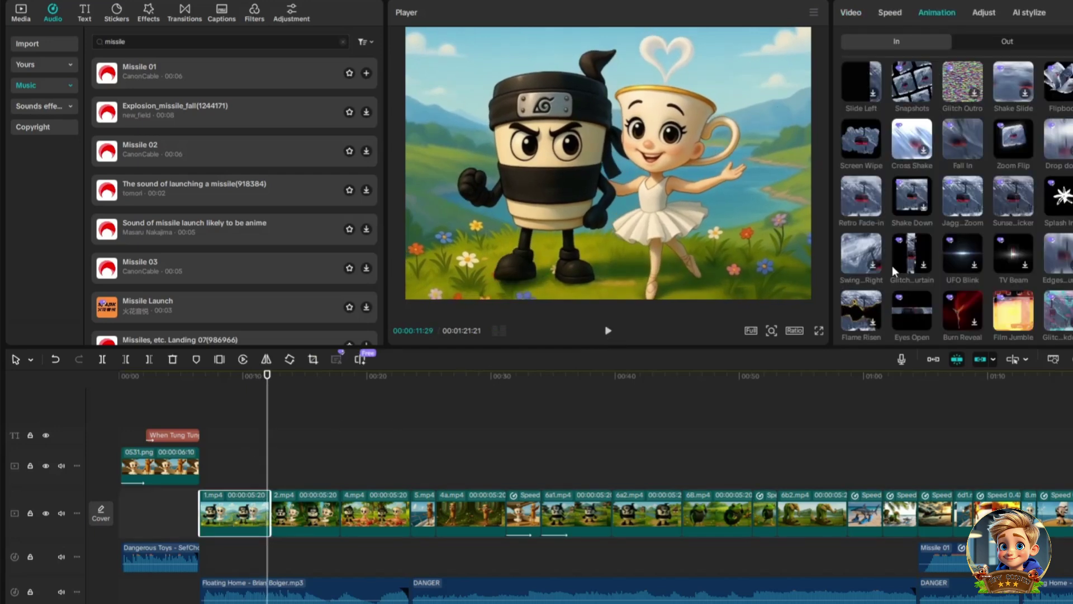
scroll(983, 271, down, 3)
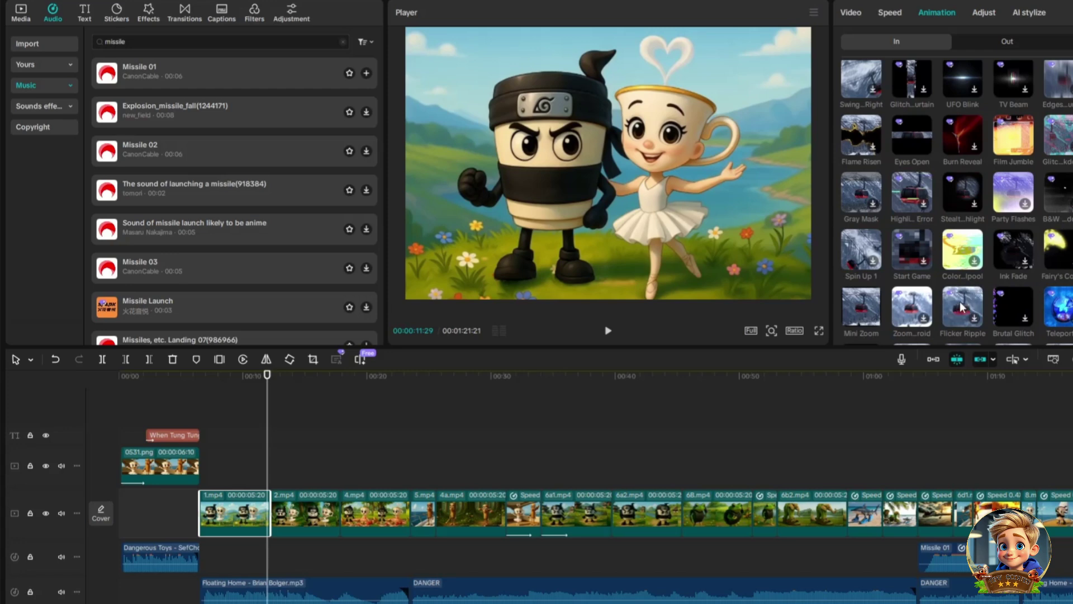
scroll(967, 149, up, 1)
click(974, 136)
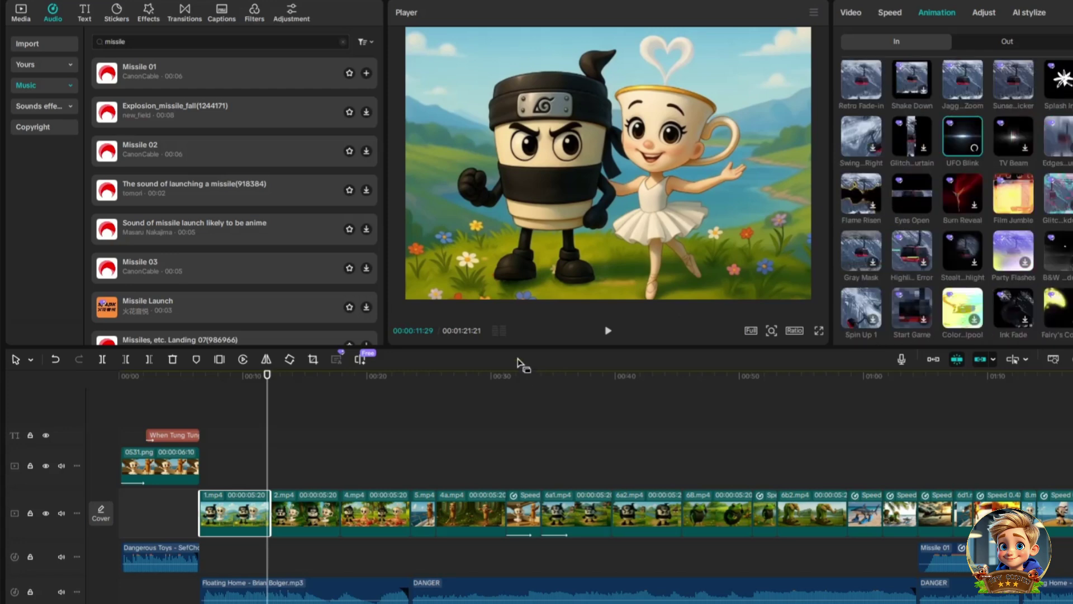
scroll(964, 299, down, 5)
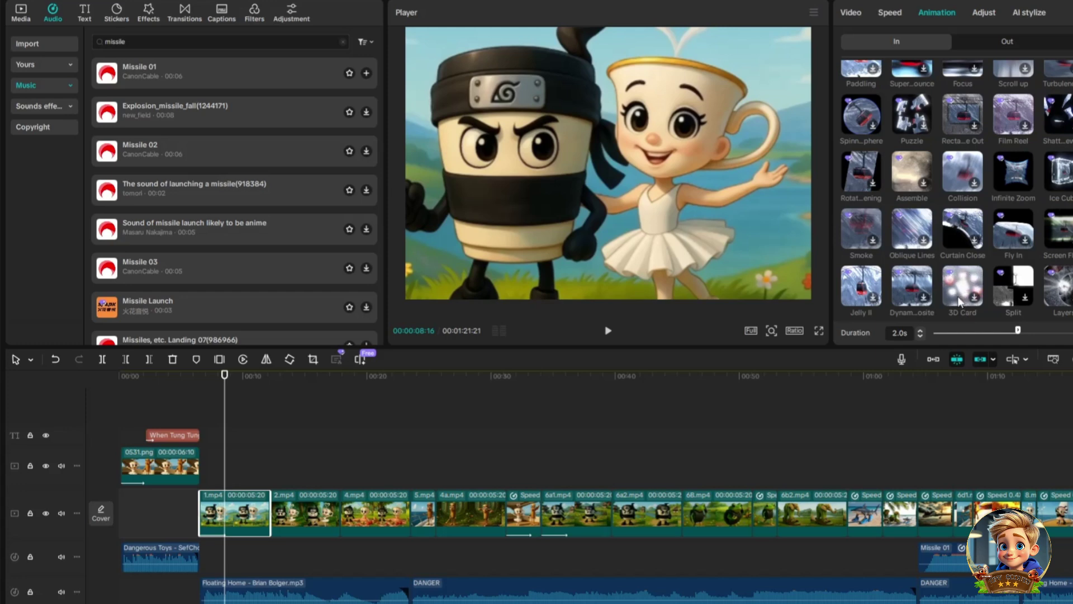
click(957, 292)
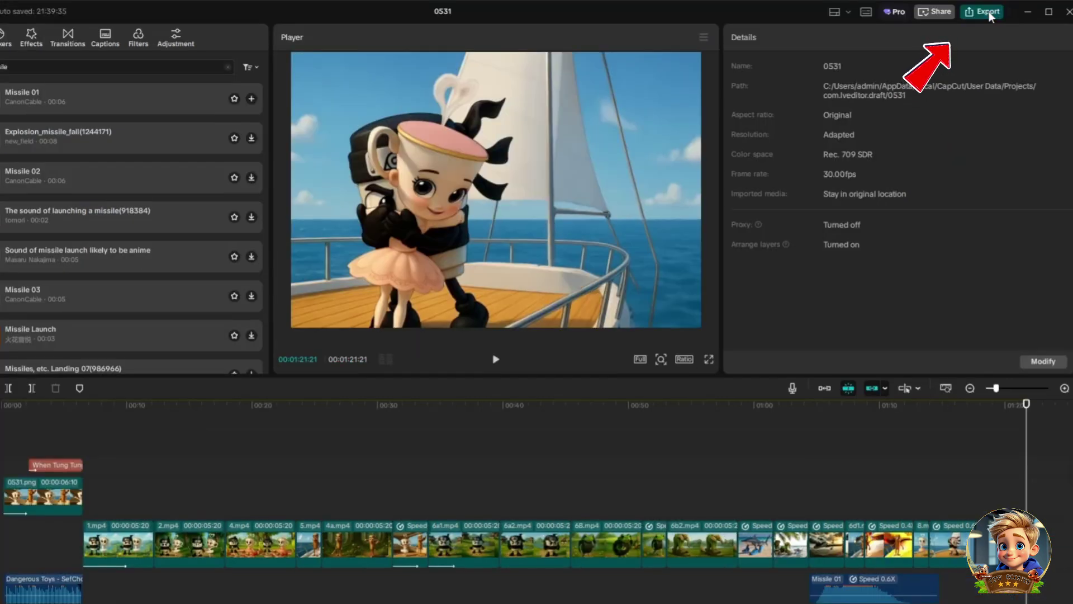
Open the project's export settings and name the exported video Cappuccina
click(988, 11)
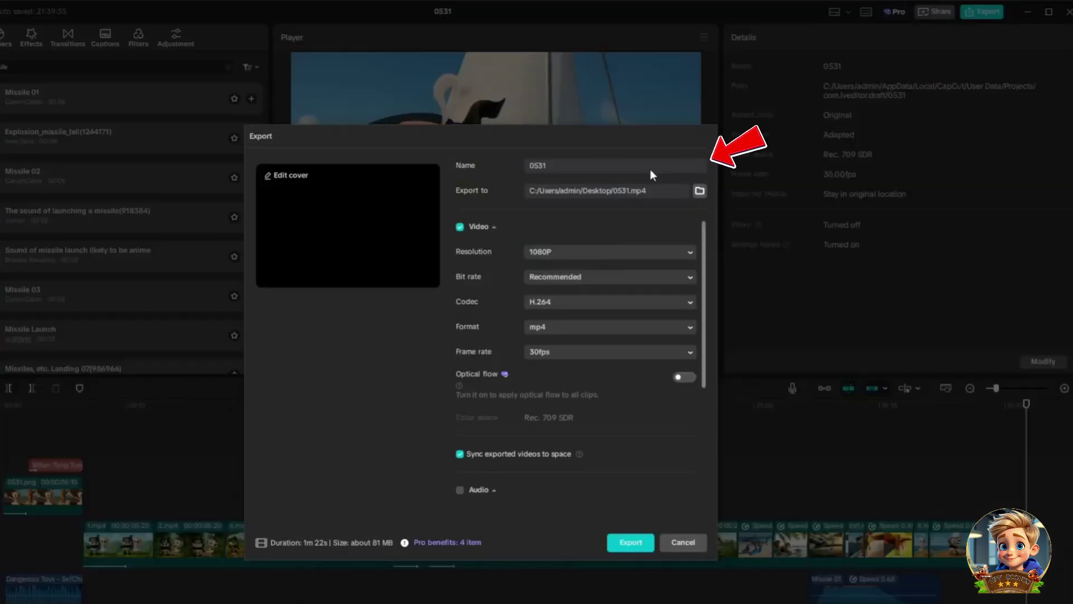
drag(521, 165, 514, 165)
key(BackSpace)
text(Cappuccina)
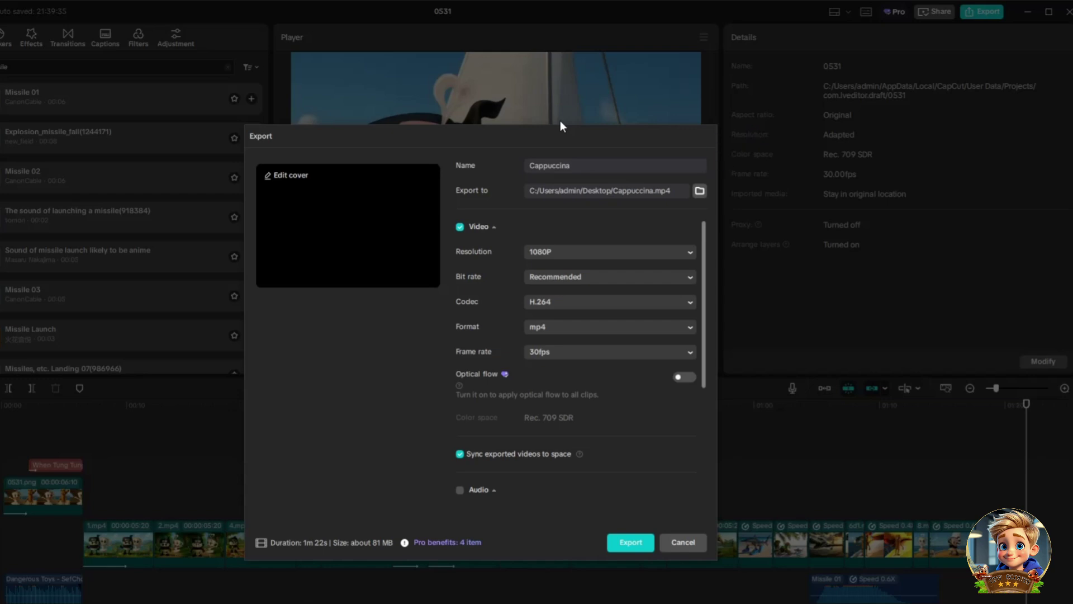